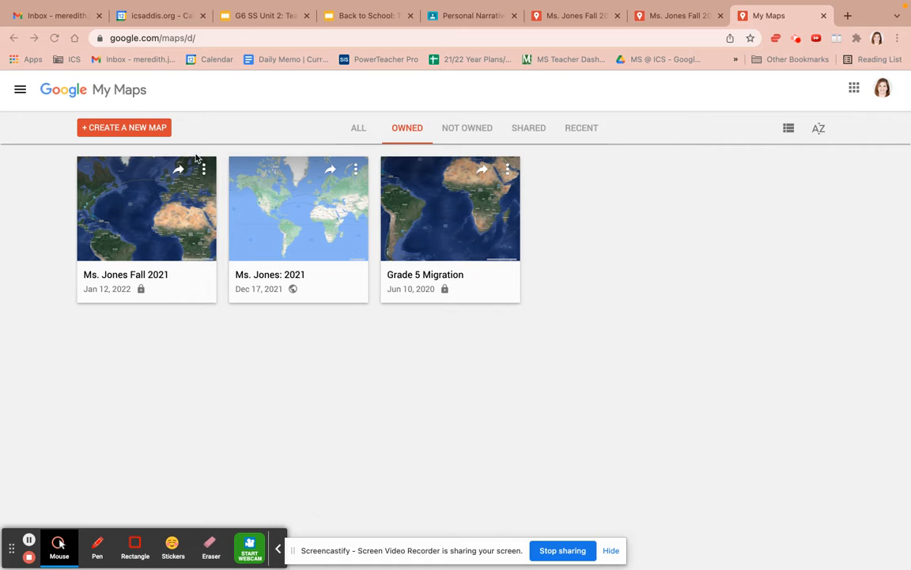
Create a new blank map
left_click(105, 132)
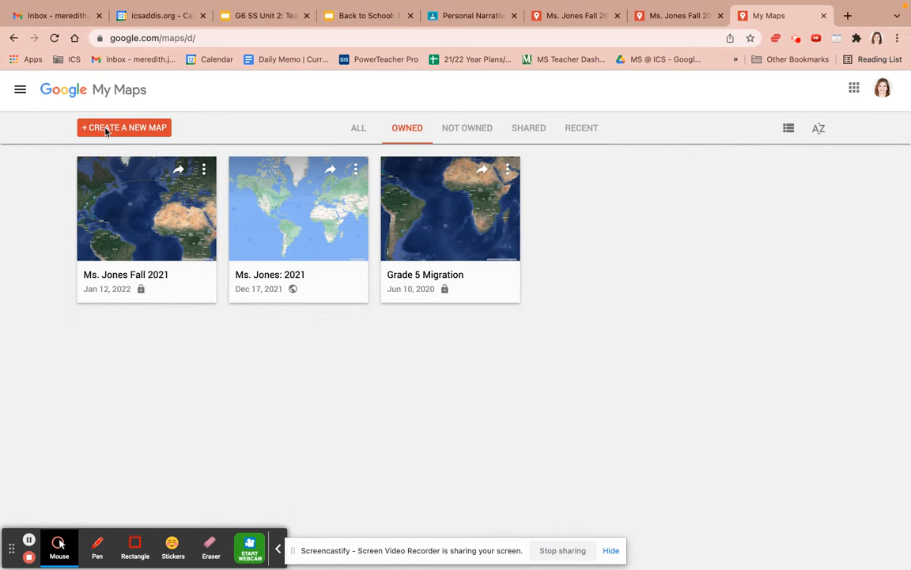
left_click(105, 130)
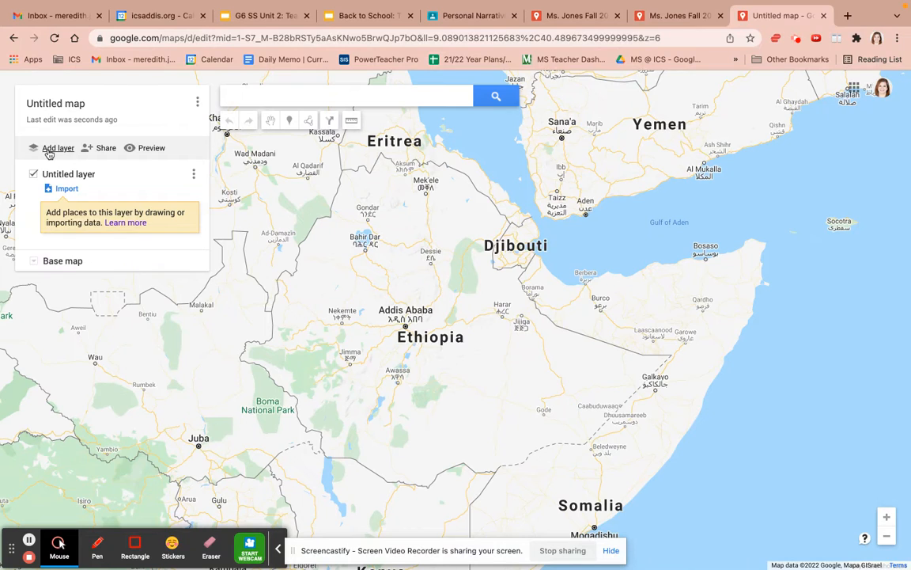
left_click(277, 546)
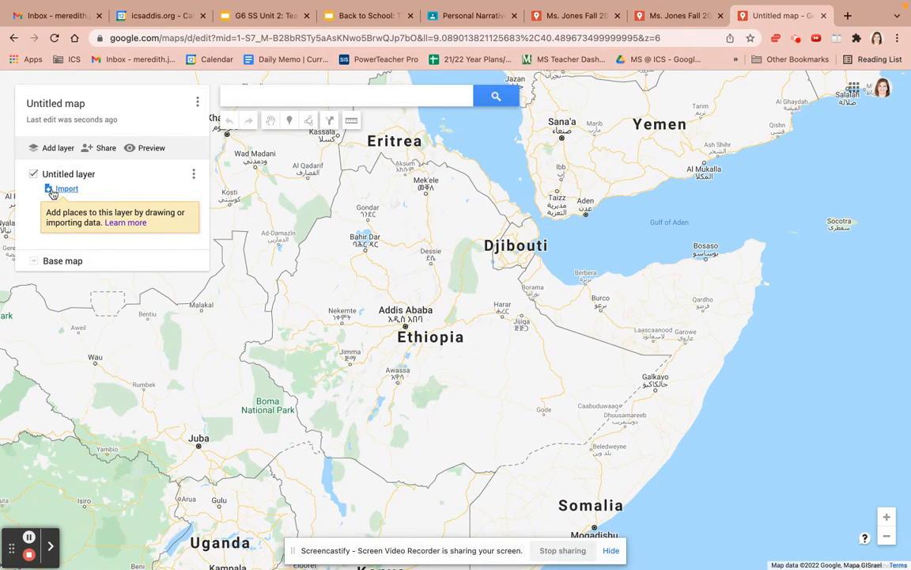
Title the map with the teacher's name followed by "- Fall 2021" and save the title
left_click(62, 106)
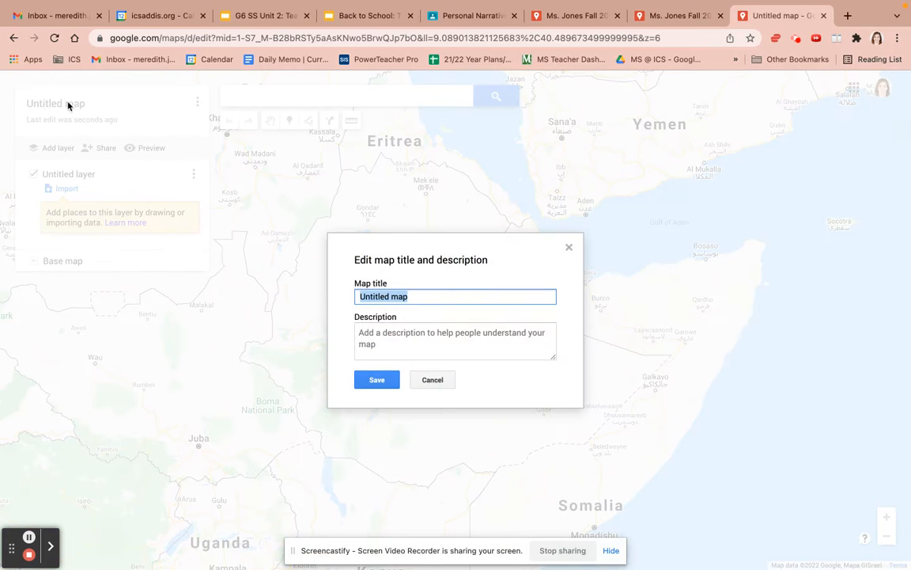
type("Ms")
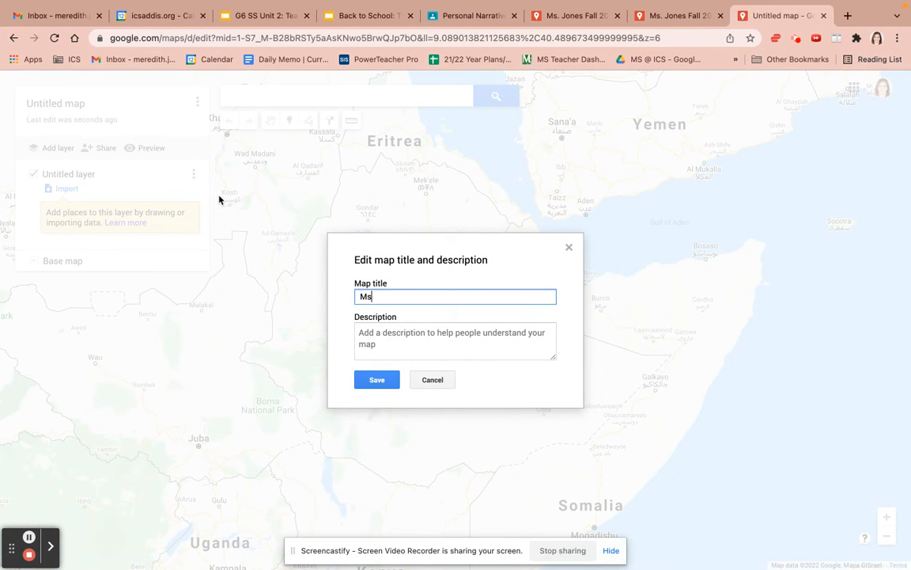
type("s. Jones  - Fall 2021")
left_click(369, 380)
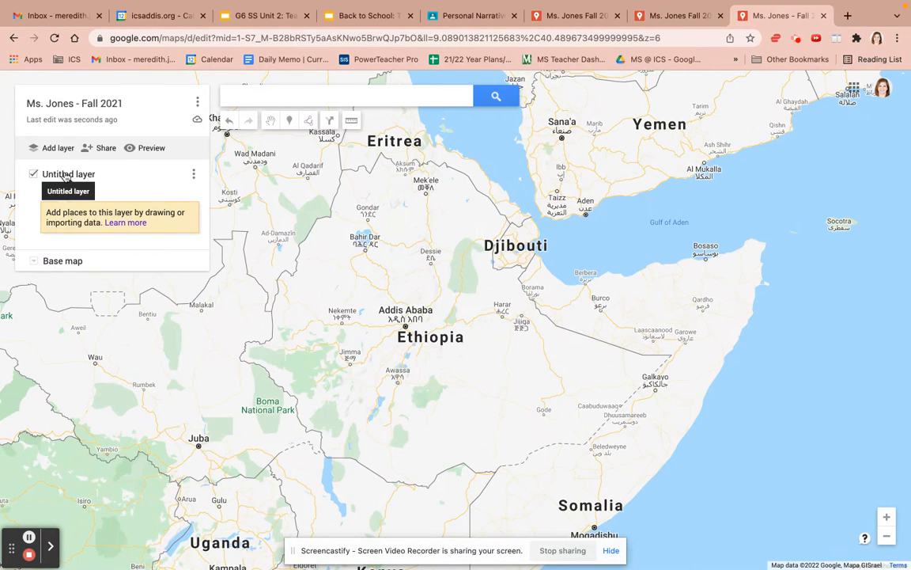
Add a second layer to the map and make the first untitled layer the active one
left_click(119, 179)
left_click(36, 201)
left_click(25, 182)
left_click(41, 148)
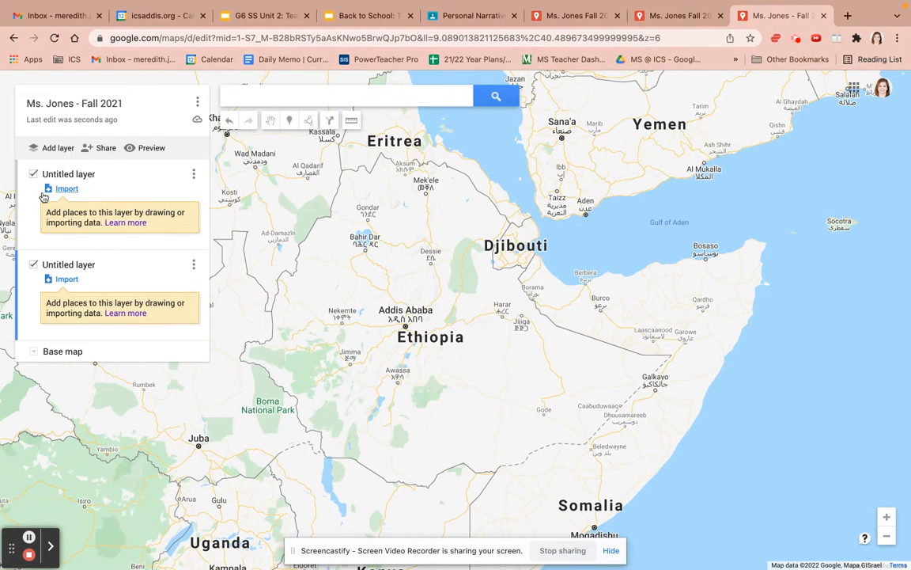
left_click(22, 176)
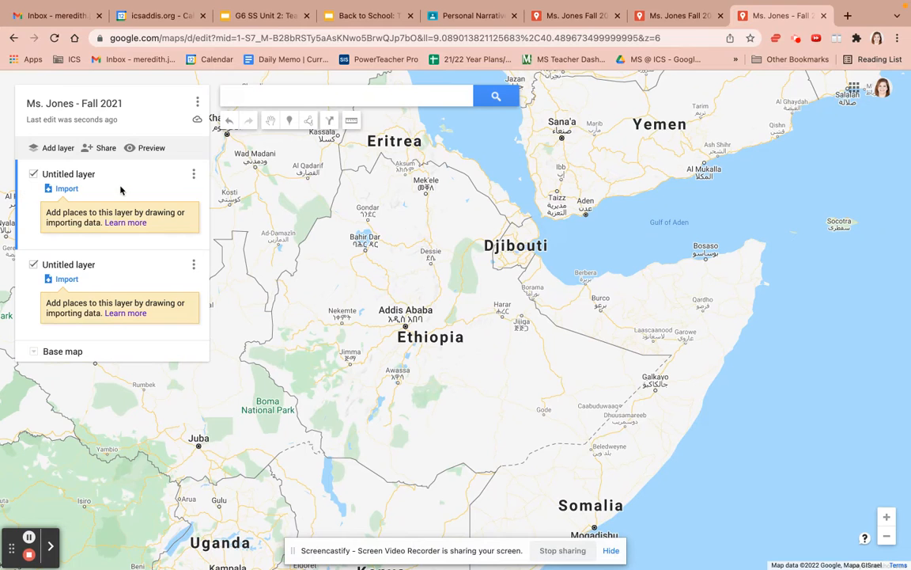
Find the city of Addis Ababa and add it as a place to the first layer
left_click(294, 98)
type("Addis")
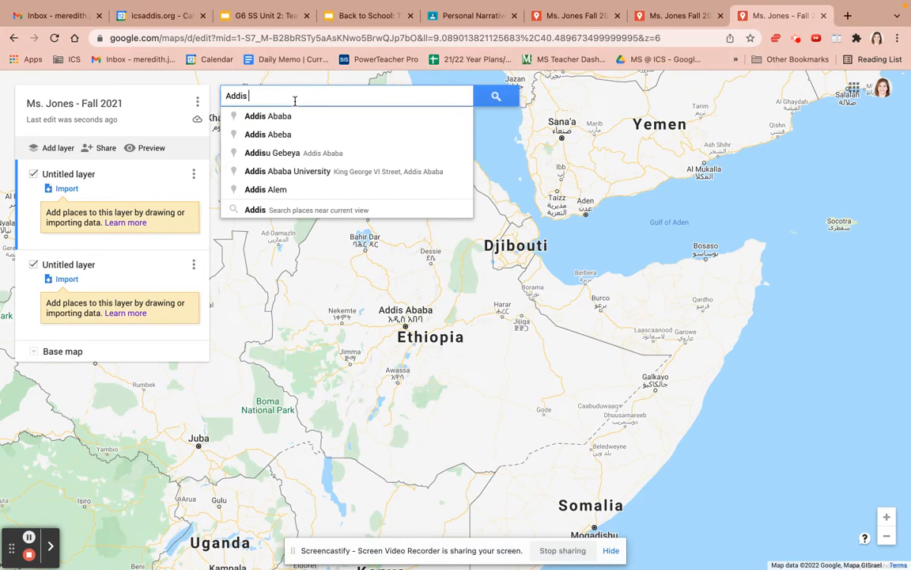
left_click(291, 117)
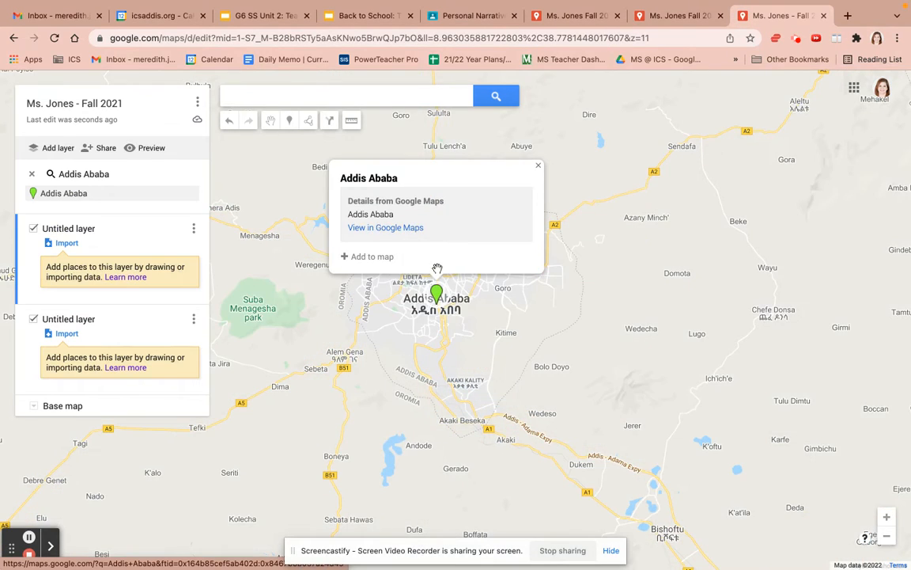
left_click(370, 257)
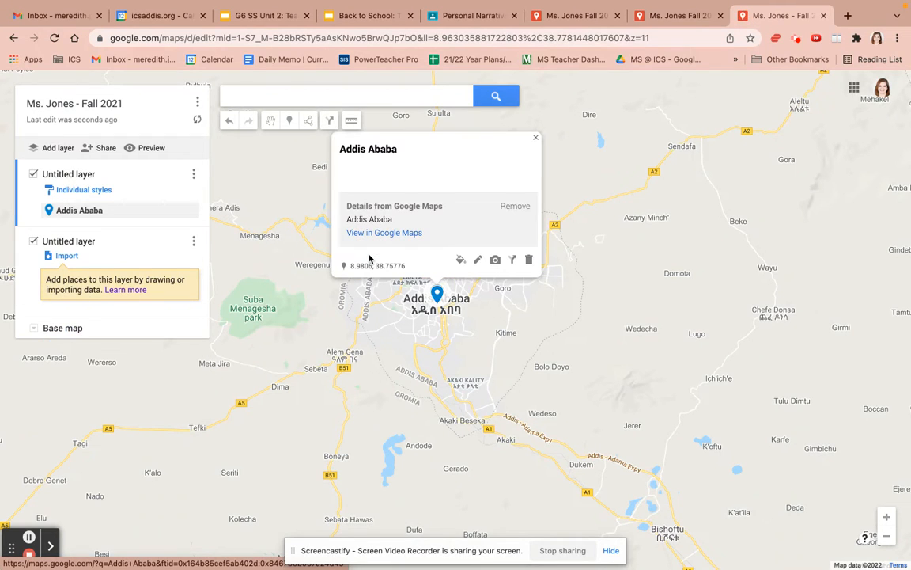
Rename the layer containing Addis Ababa as Ethiopia
left_click(71, 175)
type("Ethiopia")
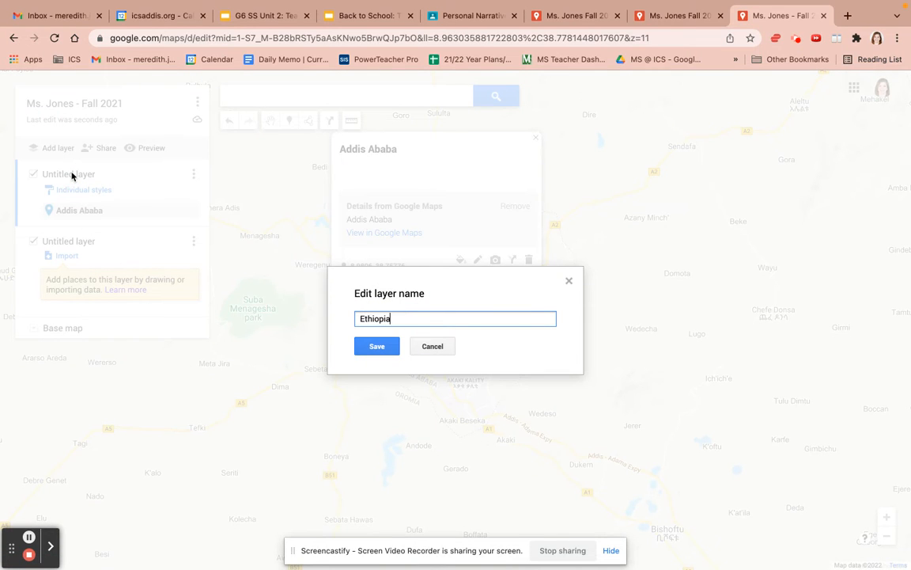
key("Return")
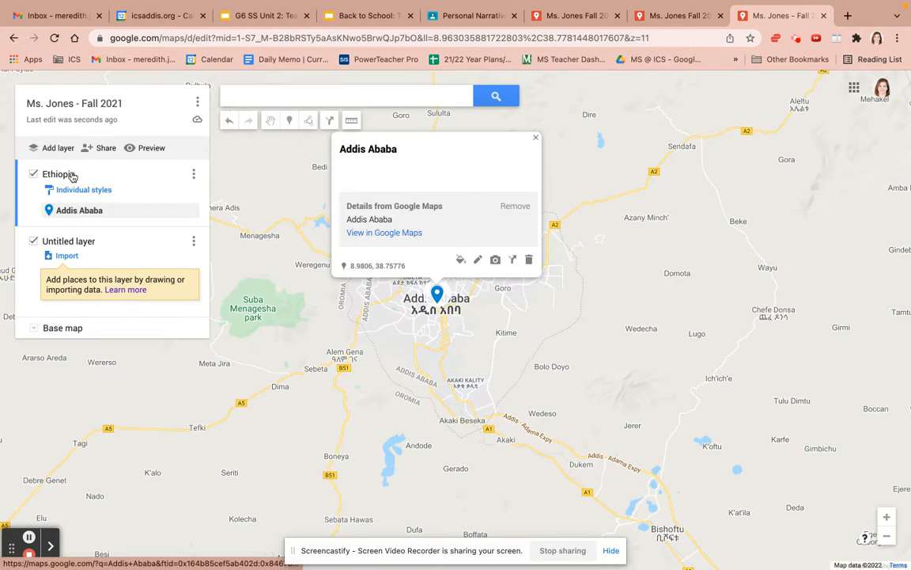
Activate the empty second layer and add Paris, France to it as a place
left_click(103, 254)
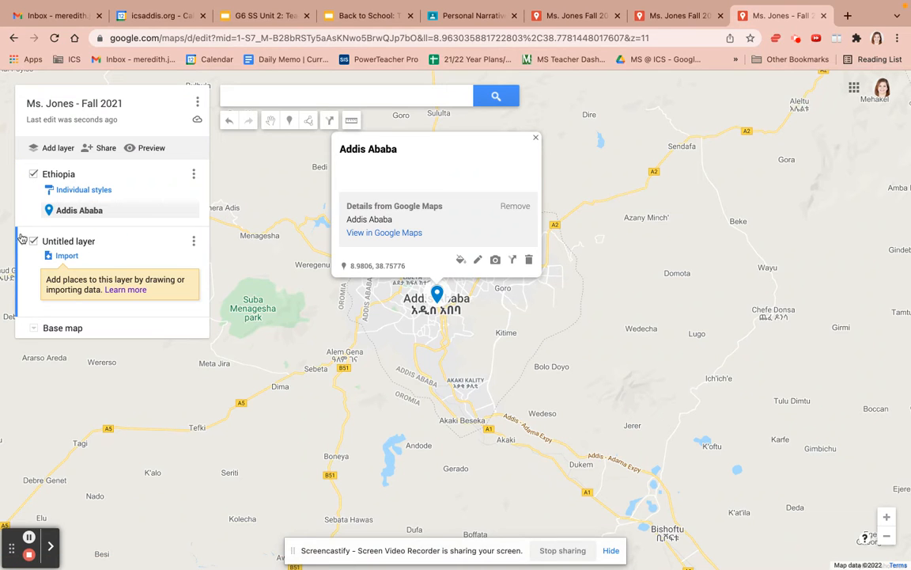
left_click(265, 97)
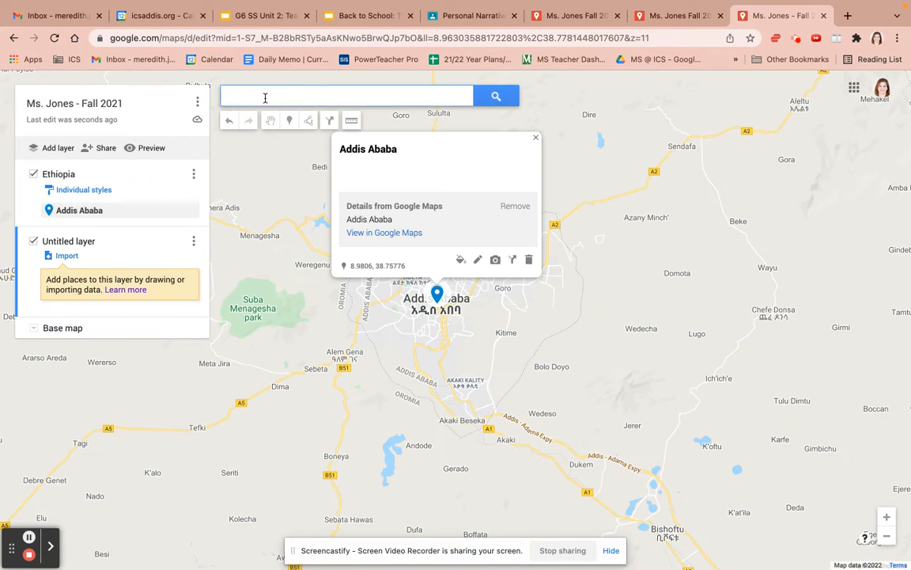
type("Paris")
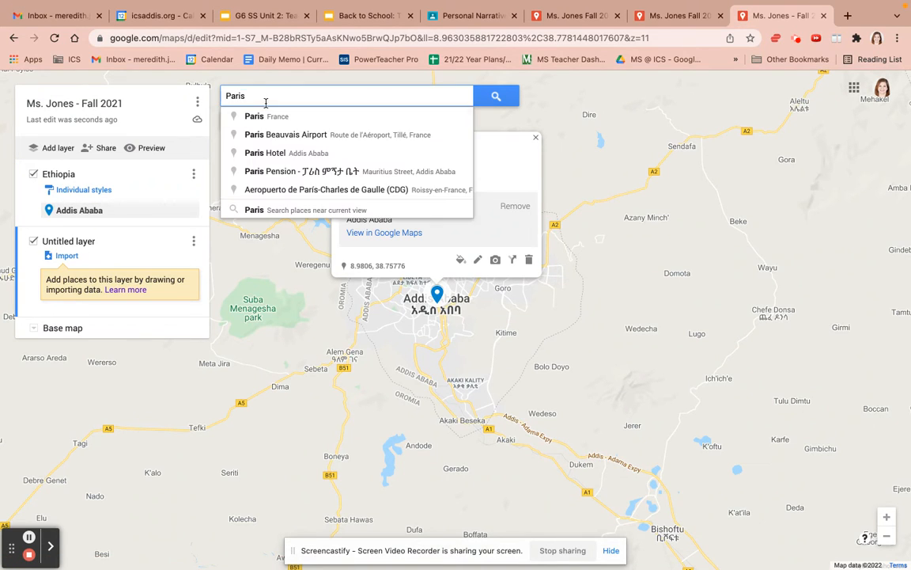
left_click(278, 120)
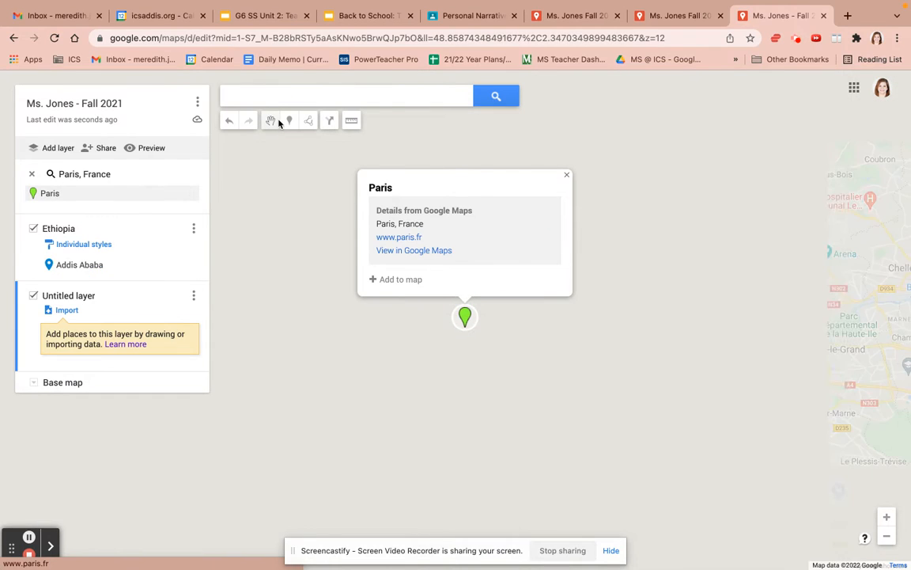
left_click(411, 280)
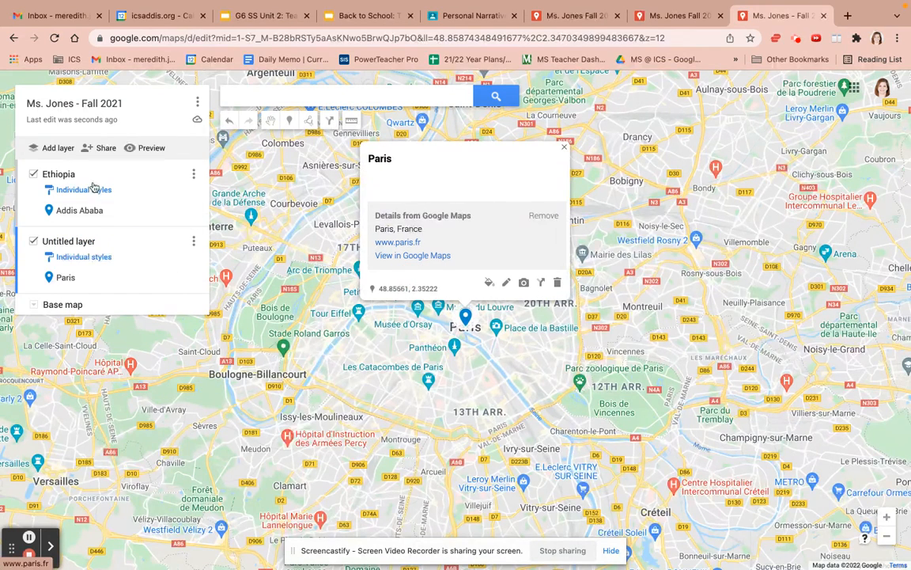
Rename the layer containing Paris as France
left_click(63, 241)
type("France")
key("BackSpace")
key("BackSpace")
key("BackSpace")
type("nce")
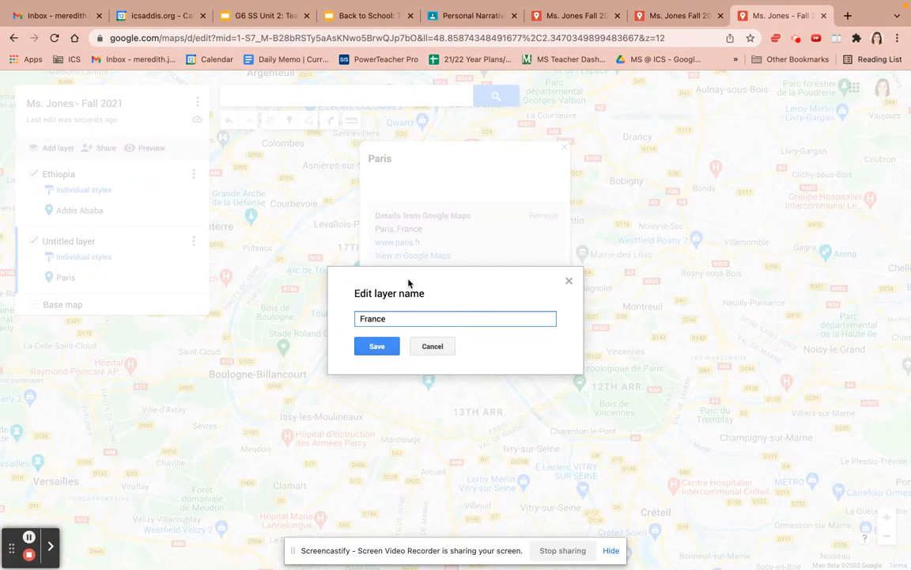
key("Return")
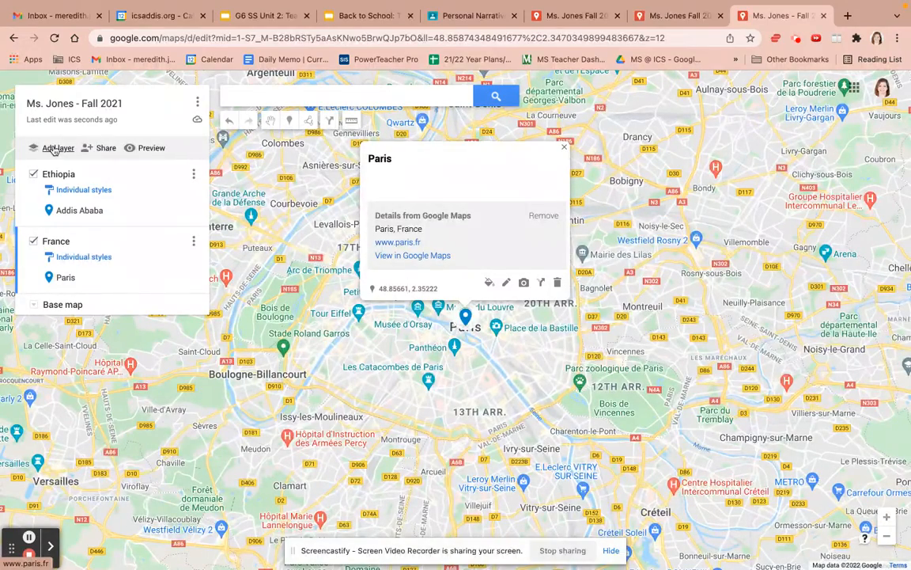
Add a third layer and place Atlanta, GA, USA on it
left_click(52, 150)
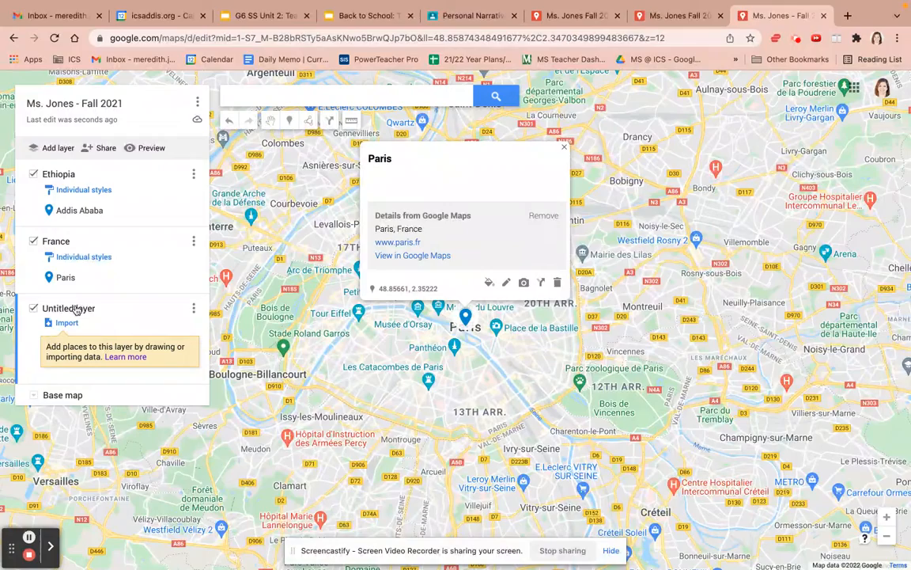
left_click(338, 91)
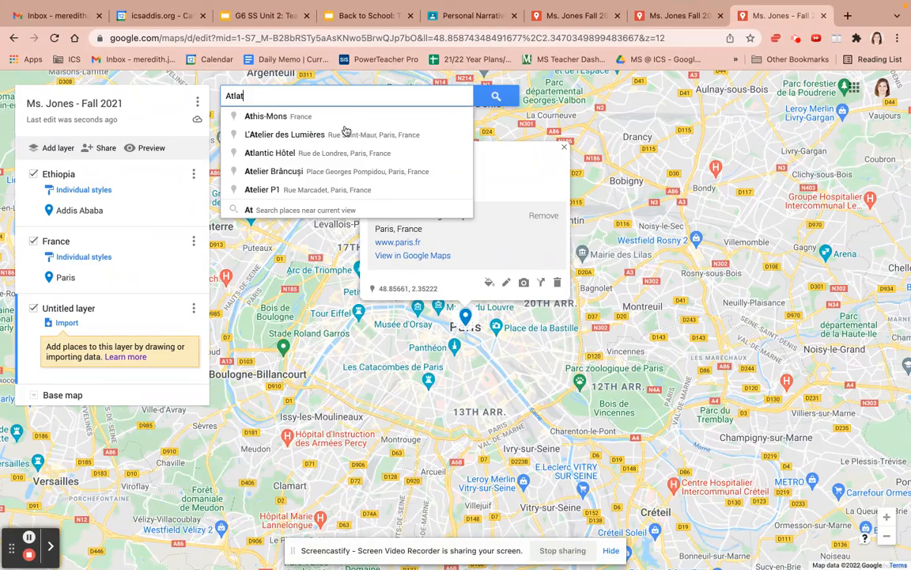
key("BackSpace")
type("nt")
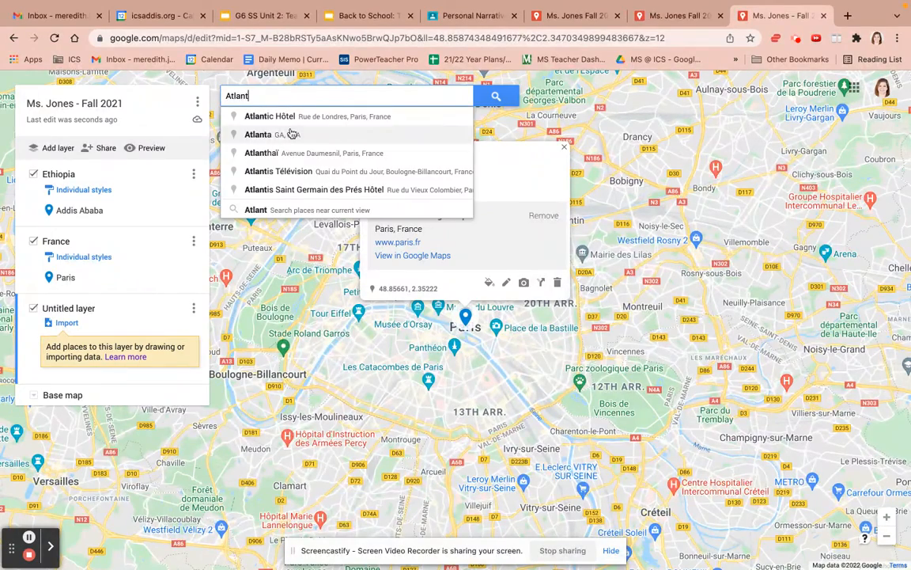
left_click(299, 135)
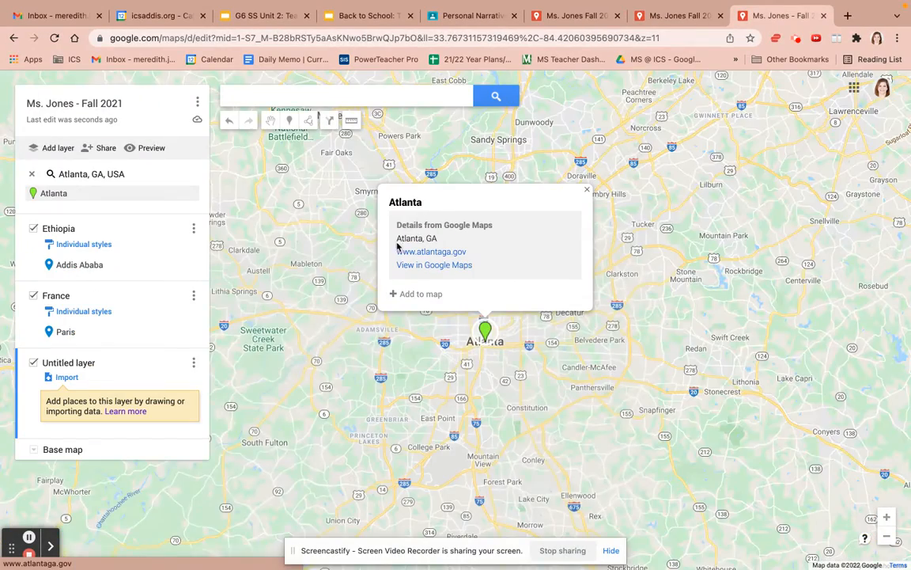
left_click(417, 295)
Rename the layer containing Atlanta as Georgia
left_click(59, 308)
type("Georgia")
key("Return")
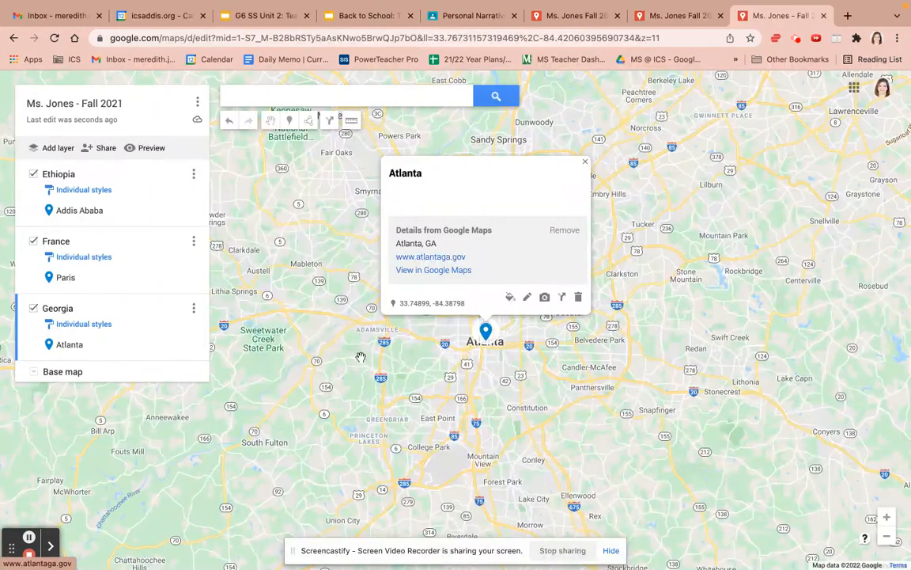
Add a fourth layer and place Crestview, FL, USA on it
left_click(52, 149)
left_click(234, 96)
type("Crestview")
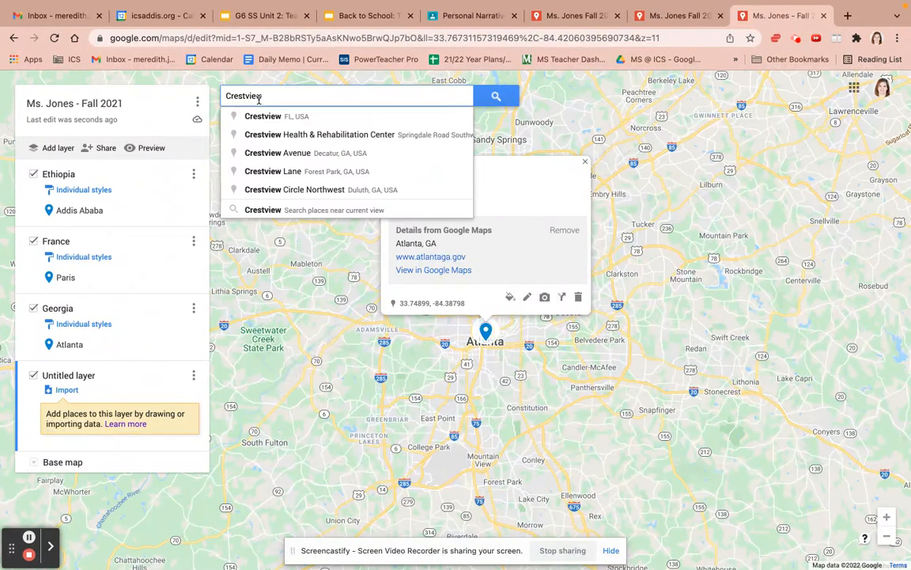
type(",")
left_click(238, 111)
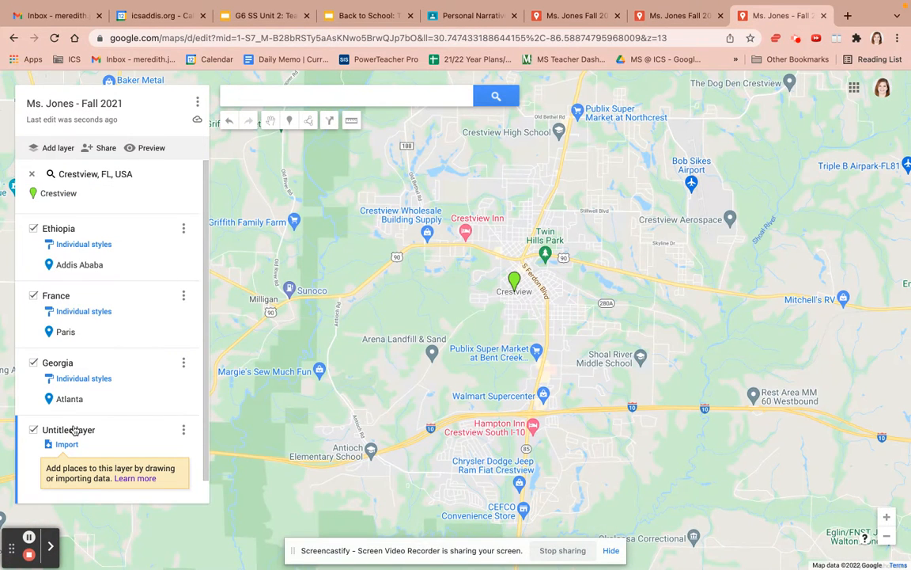
left_click(515, 282)
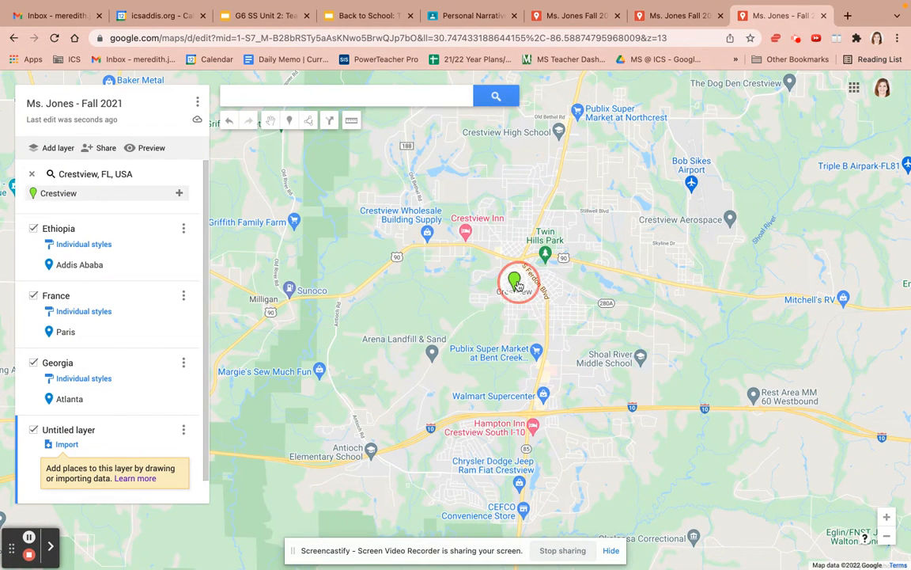
left_click(436, 244)
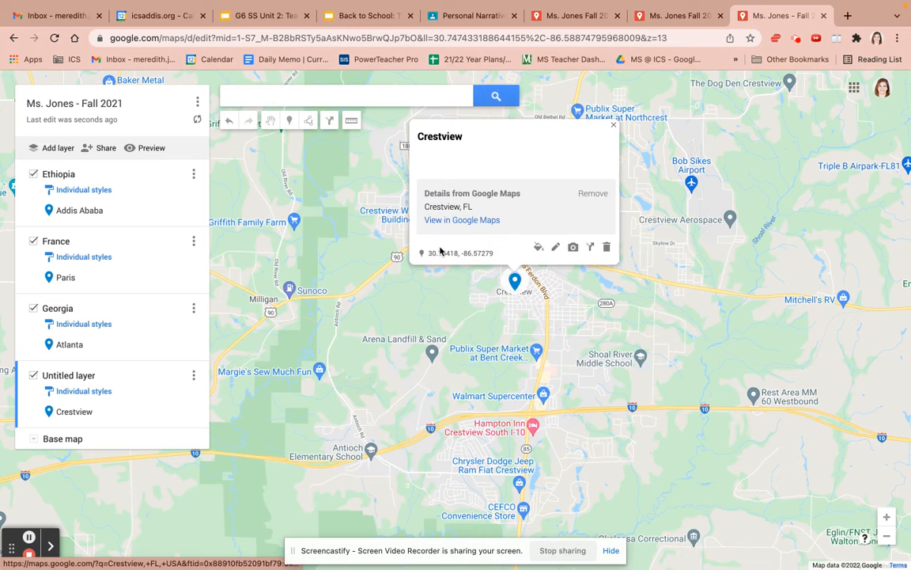
Rename the layer containing Crestview as Florida
left_click(79, 375)
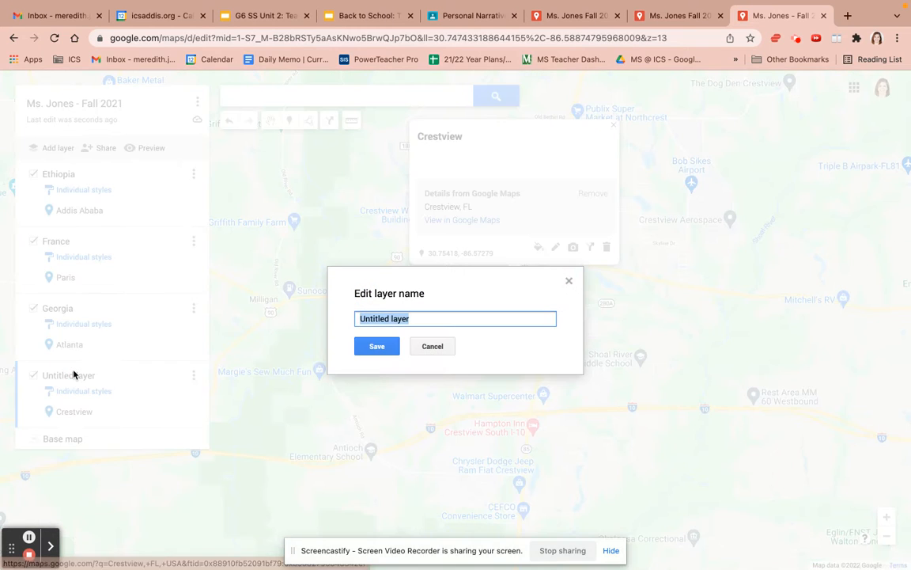
type("Florida")
key("Return")
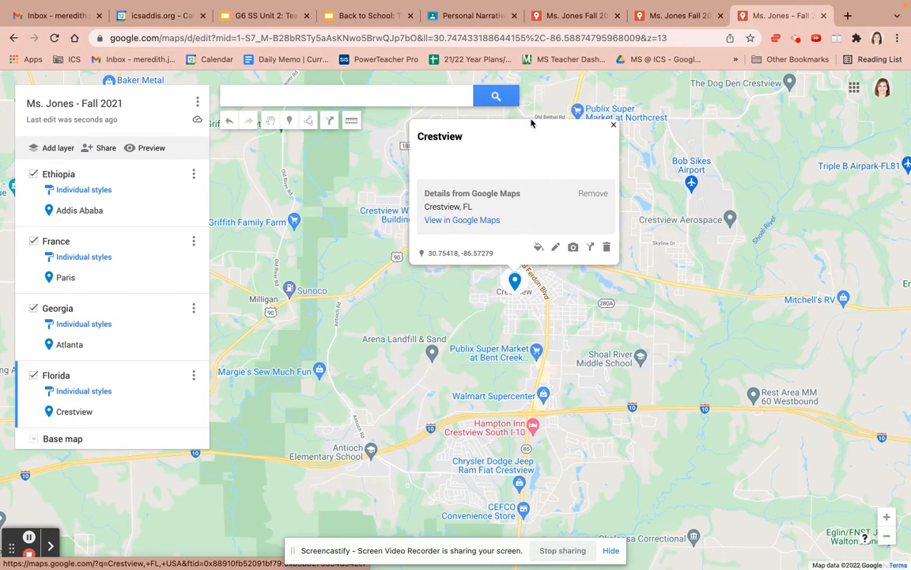
left_click(340, 94)
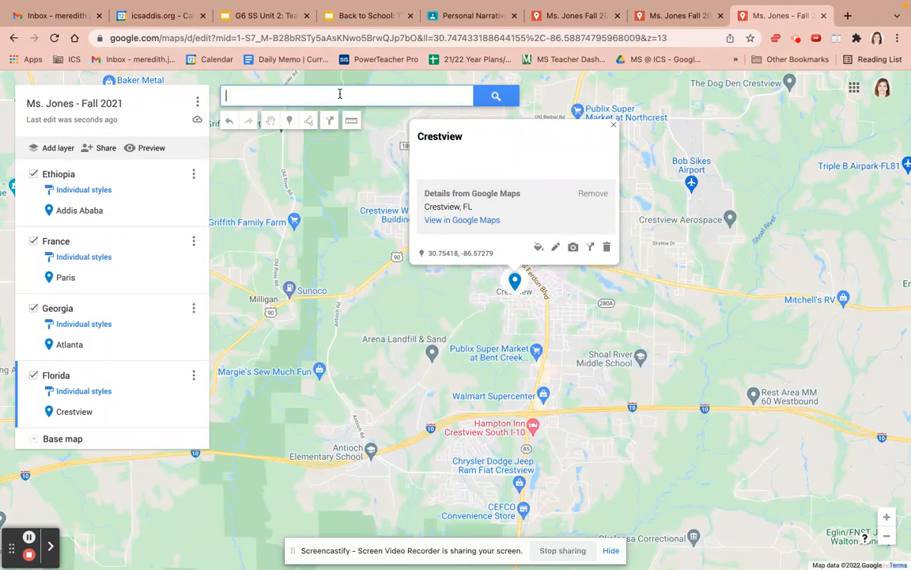
type("Washi")
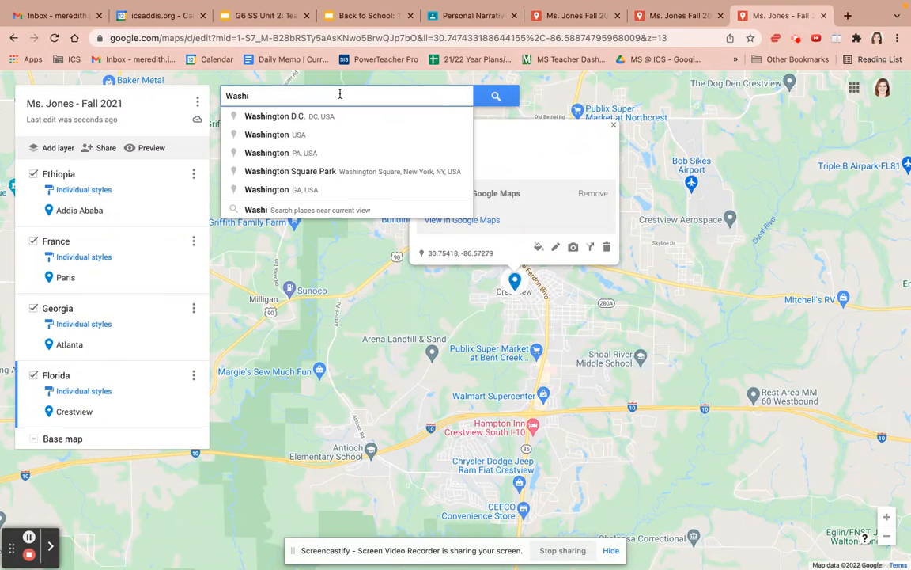
key("BackSpace")
key("BackSpace")
key("BackSpace")
key("BackSpace")
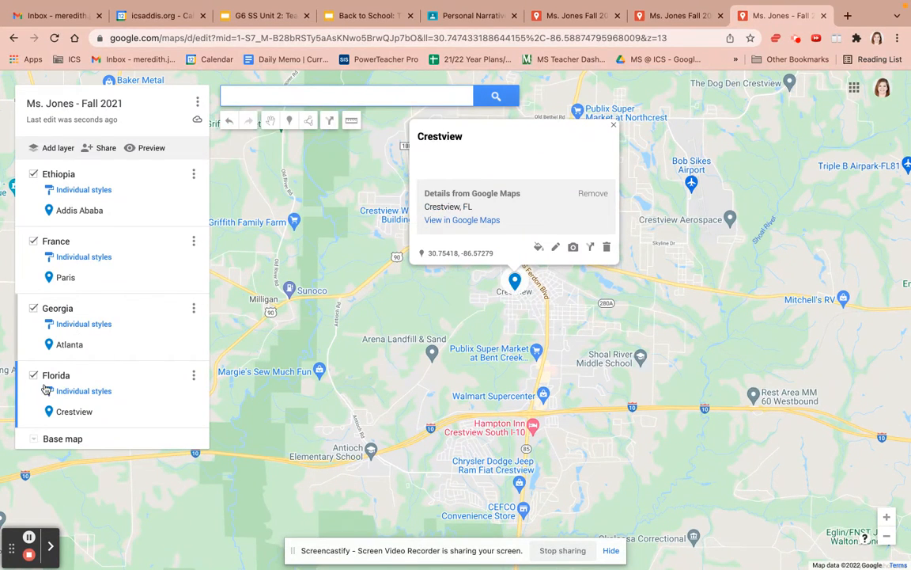
Add a fifth layer and place Washington D.C., DC, USA on it
left_click(55, 148)
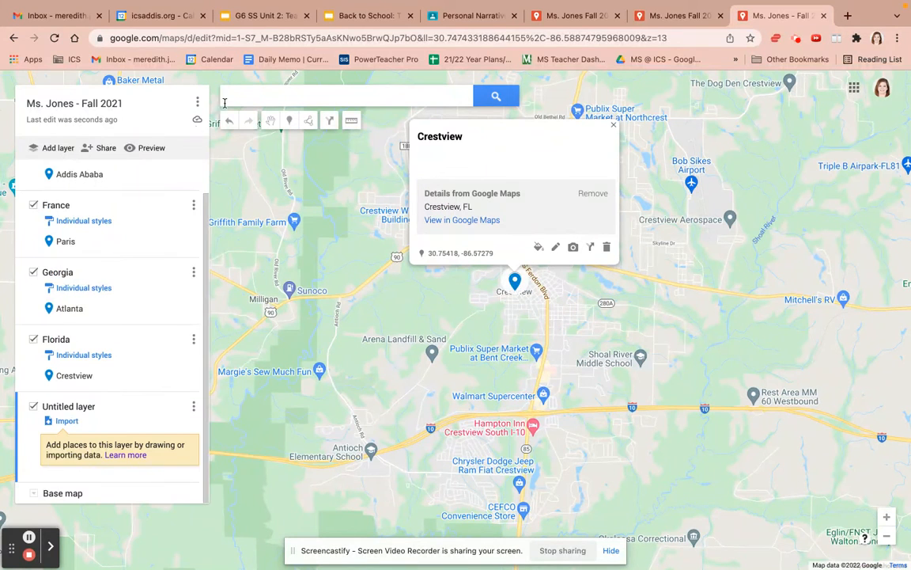
left_click(274, 94)
type("Washington")
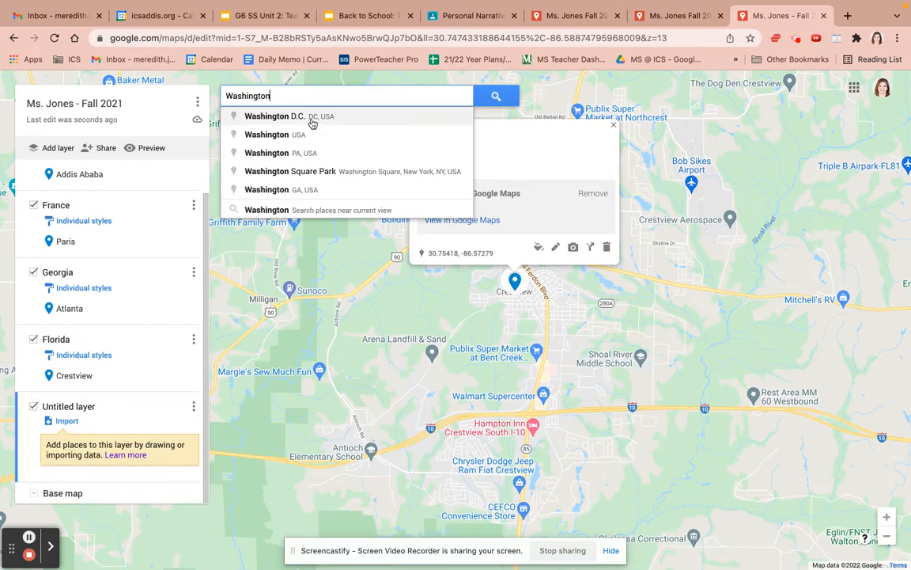
left_click(310, 117)
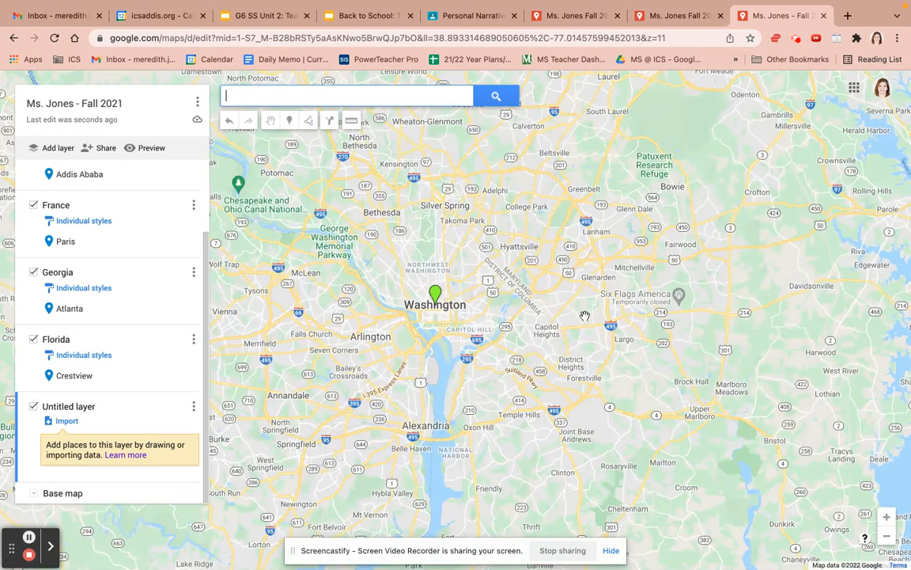
left_click(435, 295)
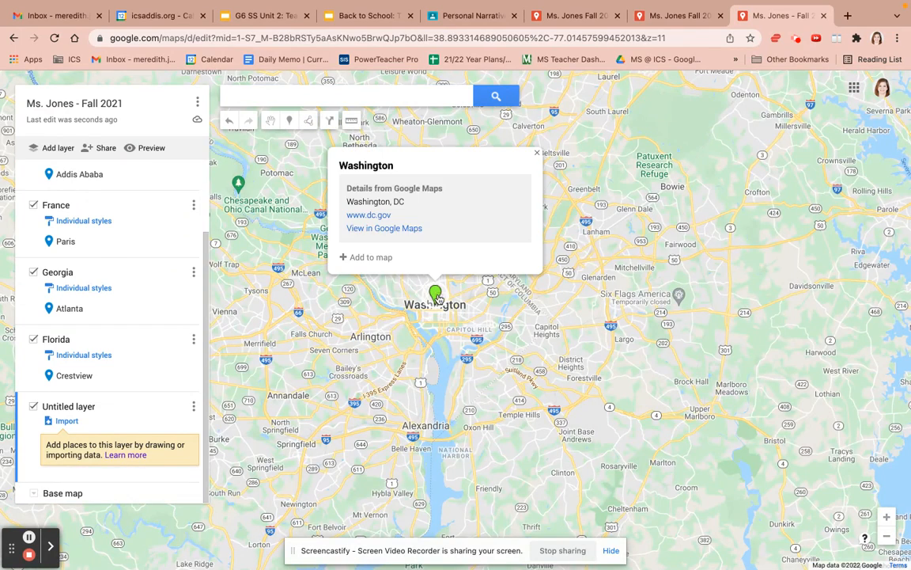
left_click(365, 257)
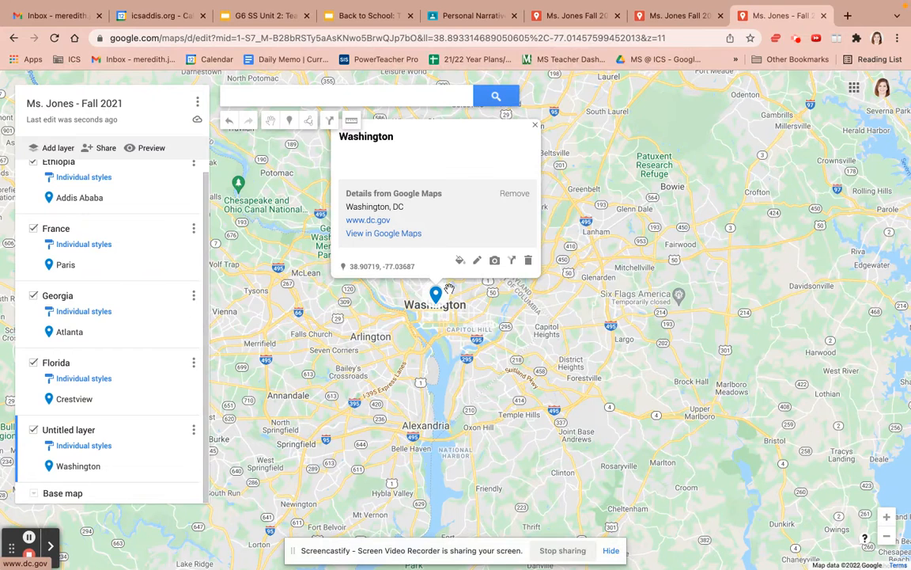
Rename the layer containing Washington as Washington DC
left_click(79, 429)
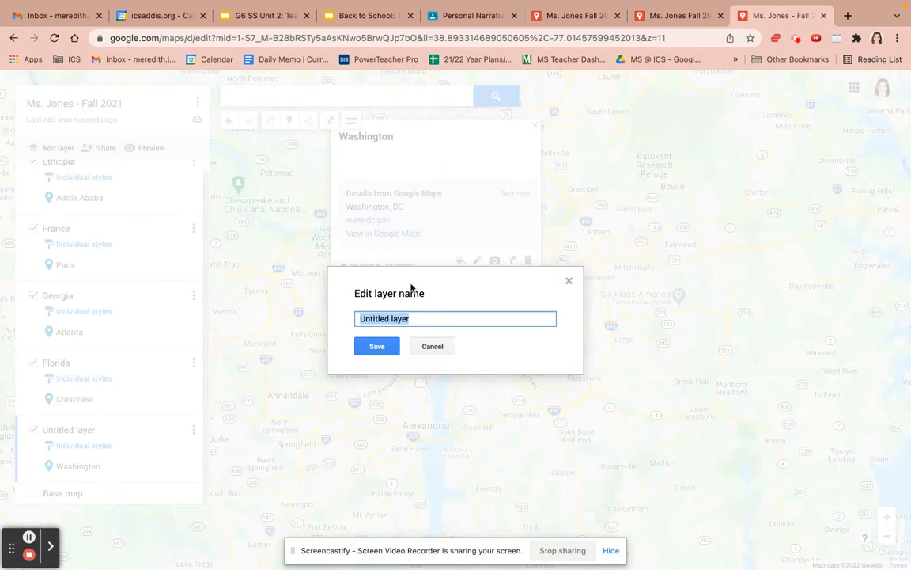
type("Washington DC")
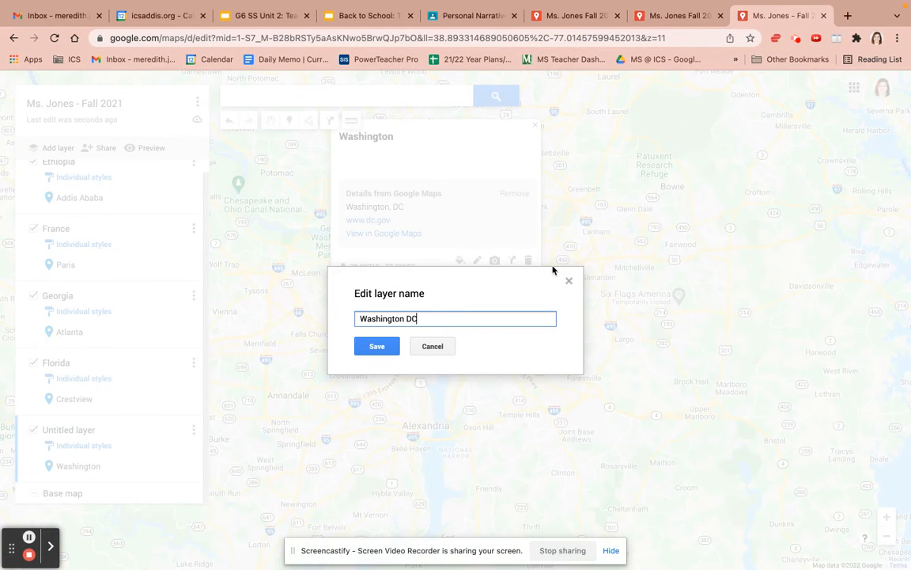
key("Return")
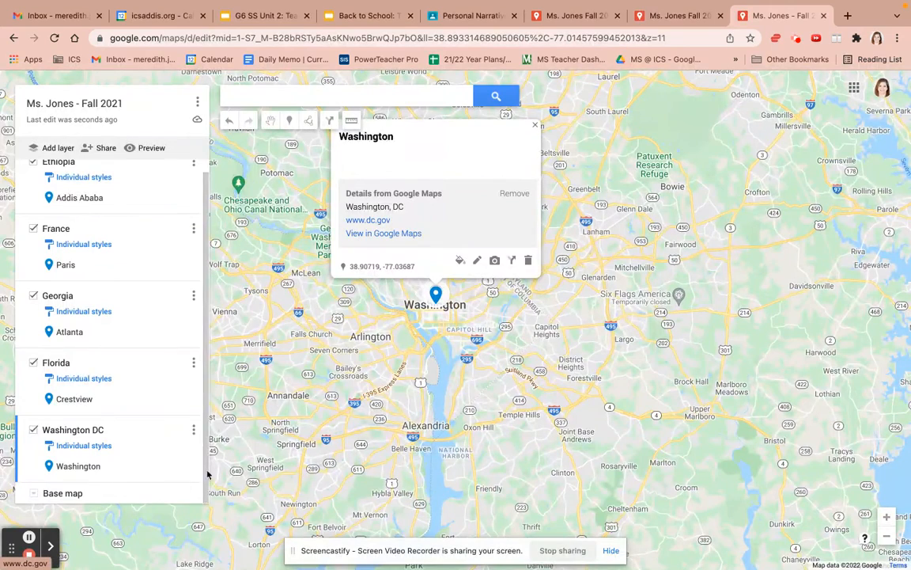
Add a sixth layer and try to place Addis Ababa, Ethiopia on it
left_click(54, 148)
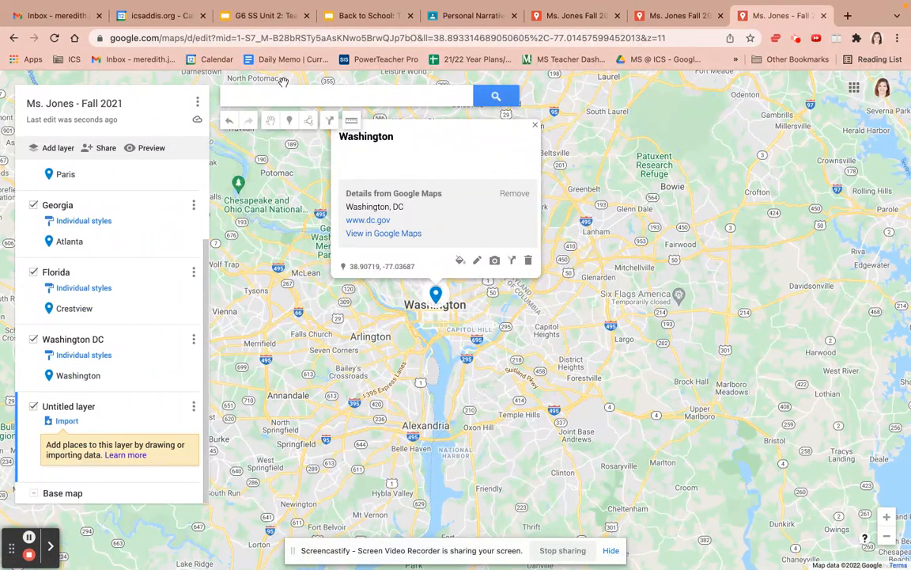
left_click(279, 94)
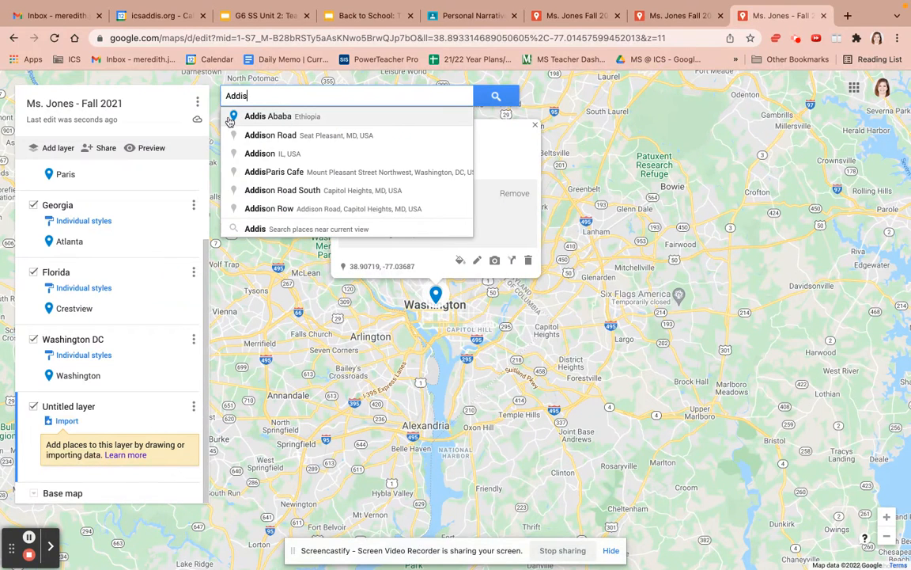
left_click(269, 118)
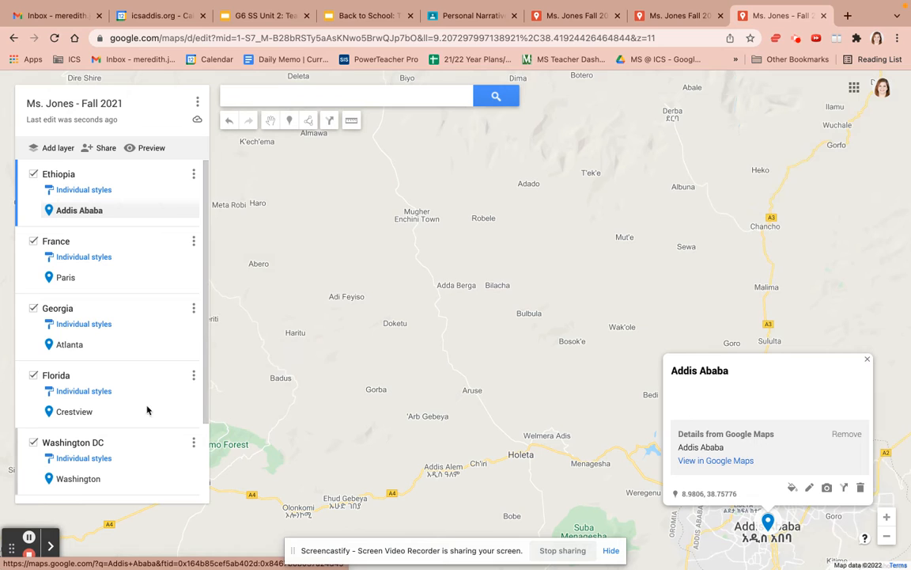
scroll(96, 267, "down", 2)
scroll(96, 257, "up", 2)
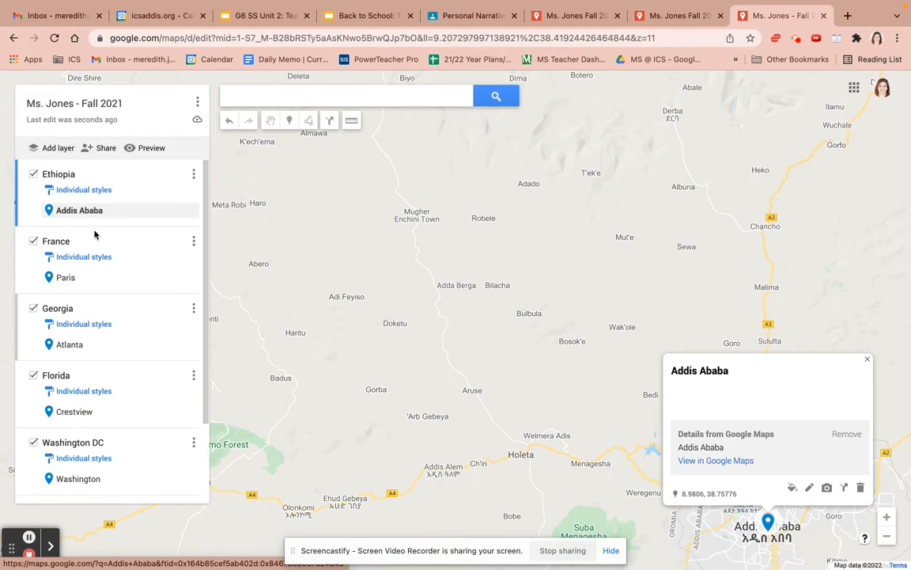
scroll(67, 220, "down", 2)
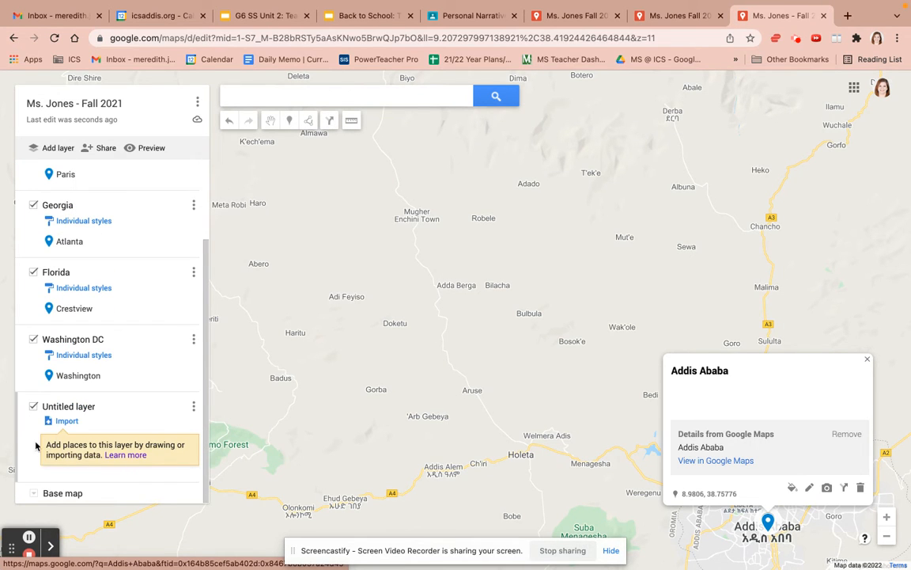
Place the International Community School of Addis Ababa on the empty untitled layer and close its details
left_click(110, 413)
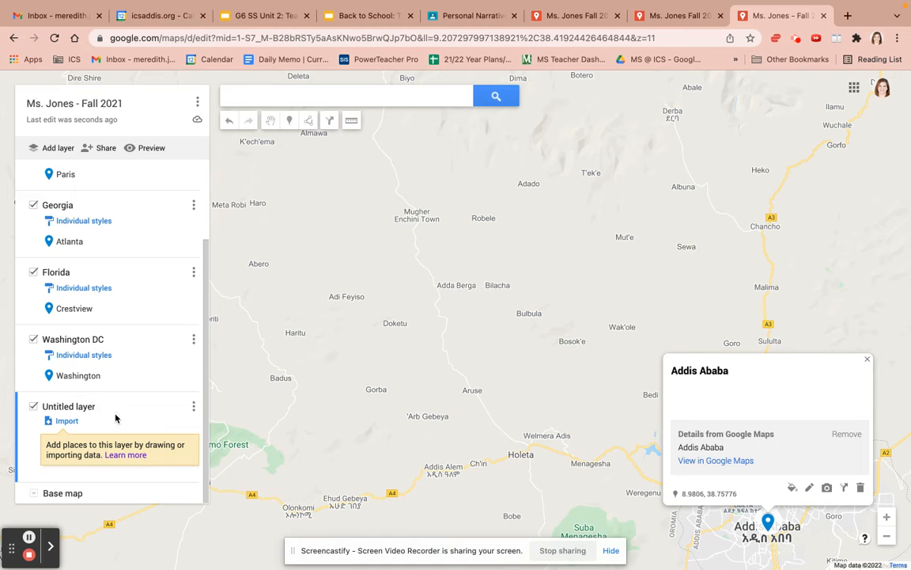
scroll(607, 360, "up", 2)
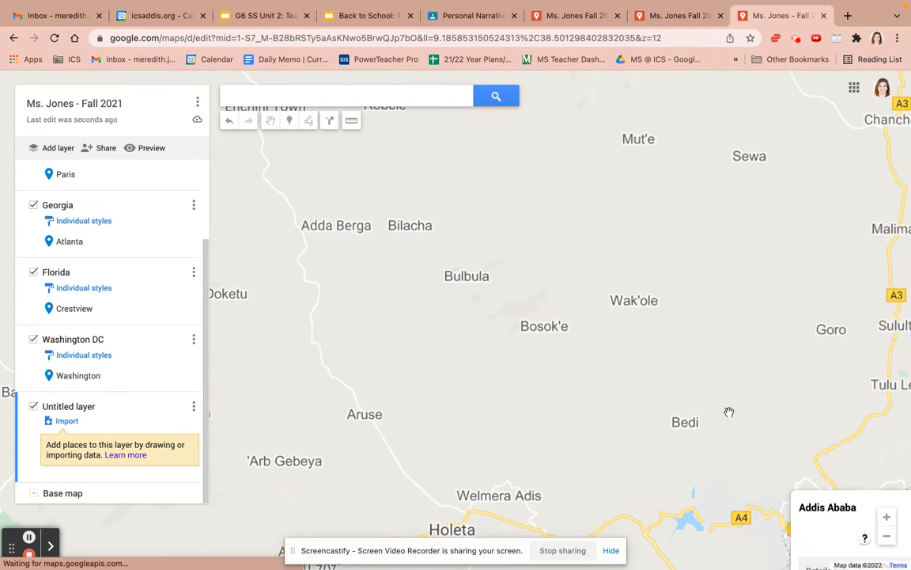
left_click_drag(769, 466, 463, 258)
left_click(721, 325)
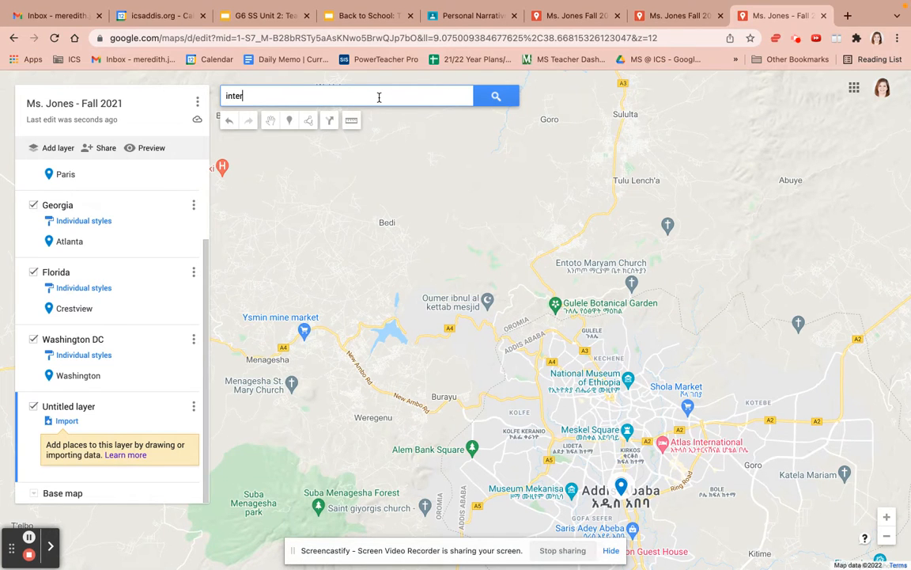
key("BackSpace")
type("a")
left_click(386, 135)
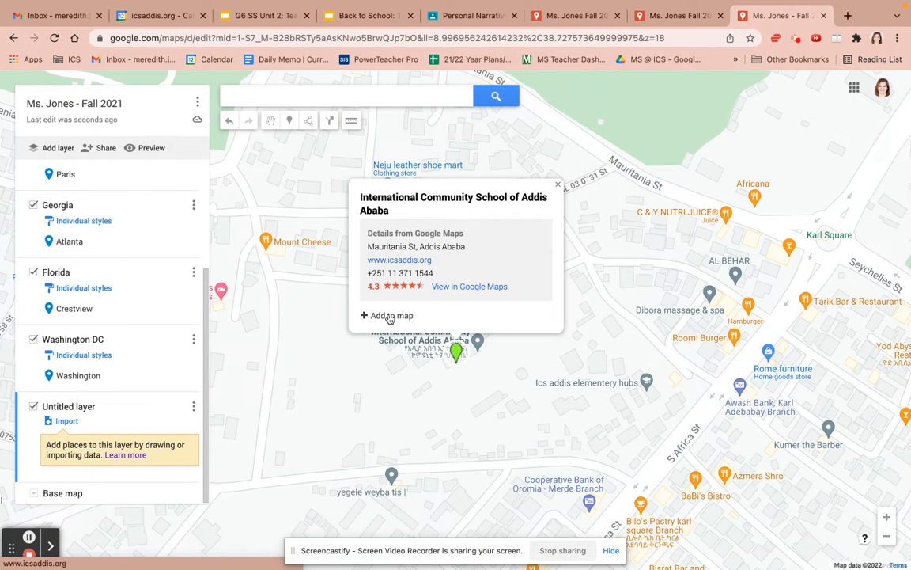
left_click(388, 316)
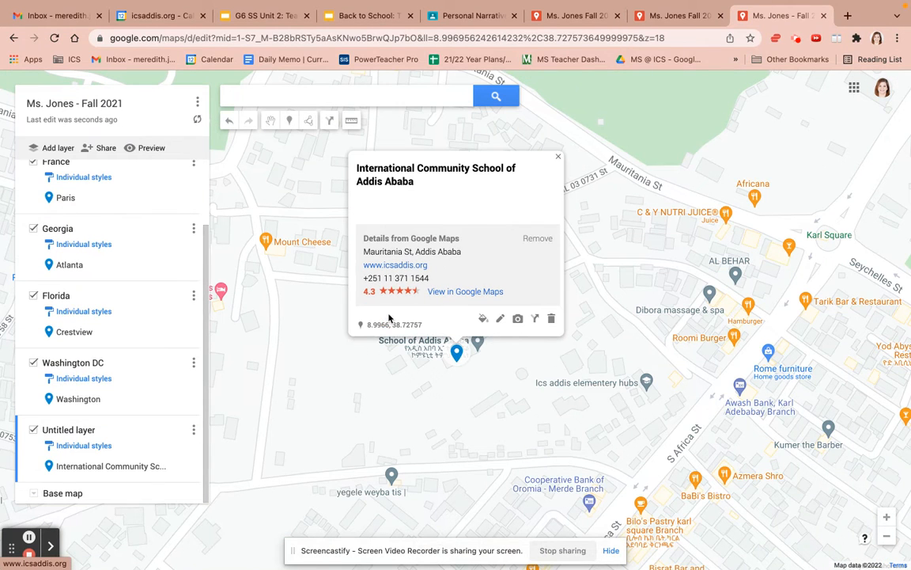
left_click(559, 158)
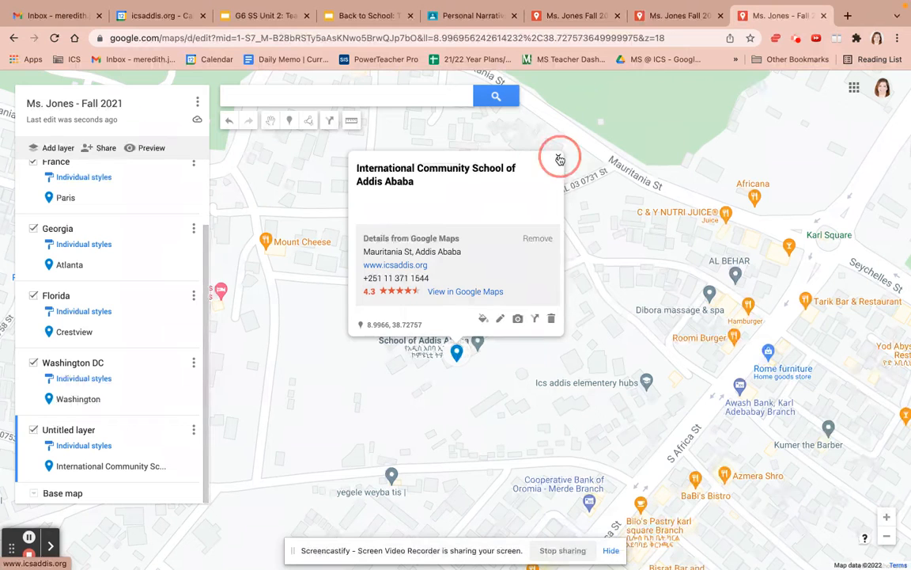
Rename the layer containing the International Community School as Ethiopia
left_click(65, 429)
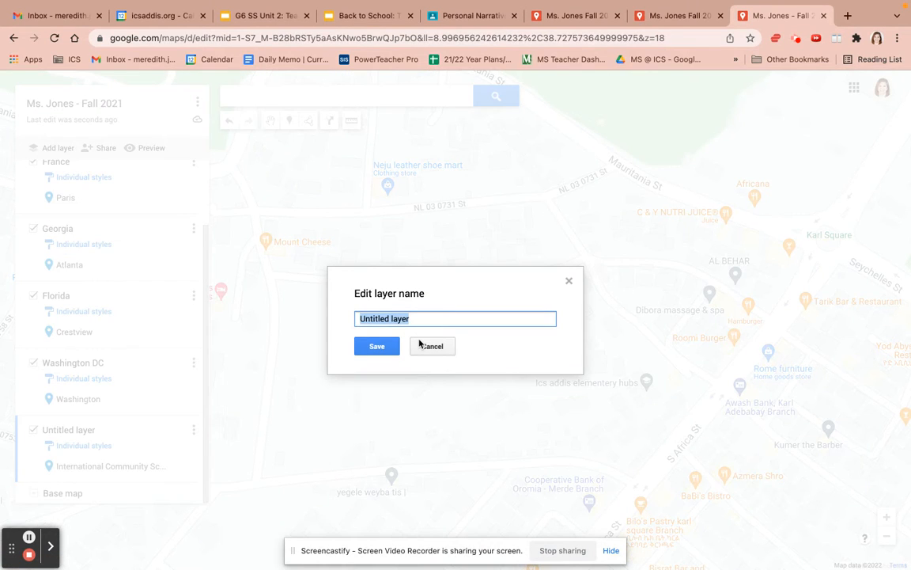
type("Ethiopia")
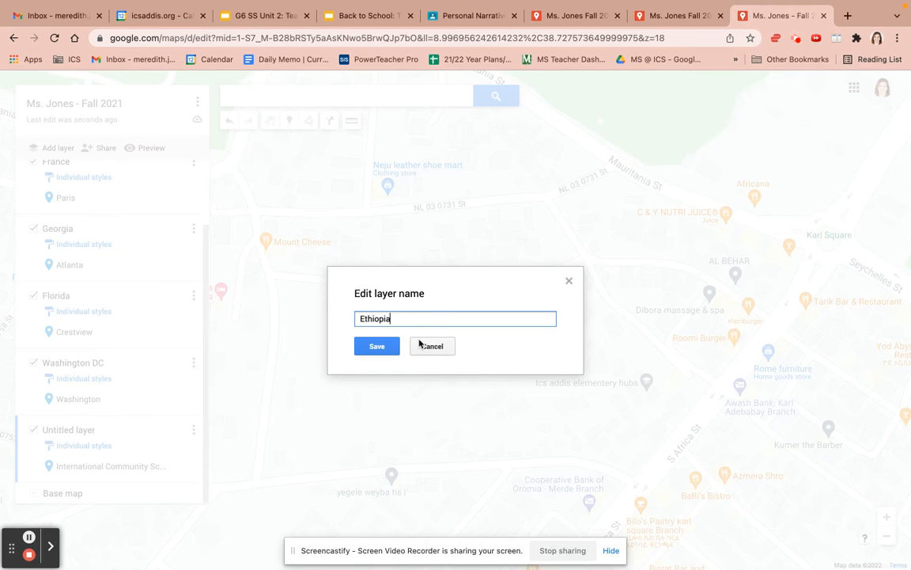
key("Return")
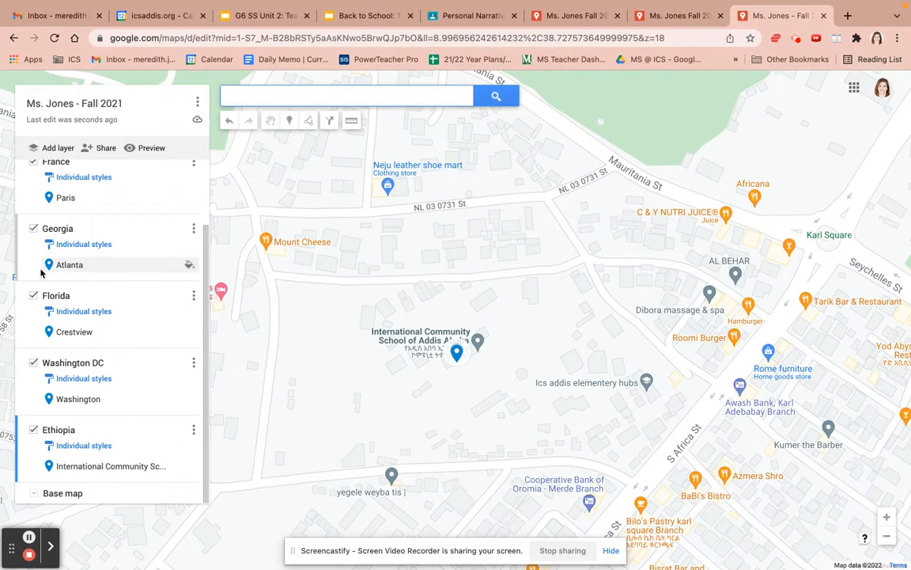
Preview the whole map in view-only mode, and return to the map editor
scroll(106, 378, "up", 2)
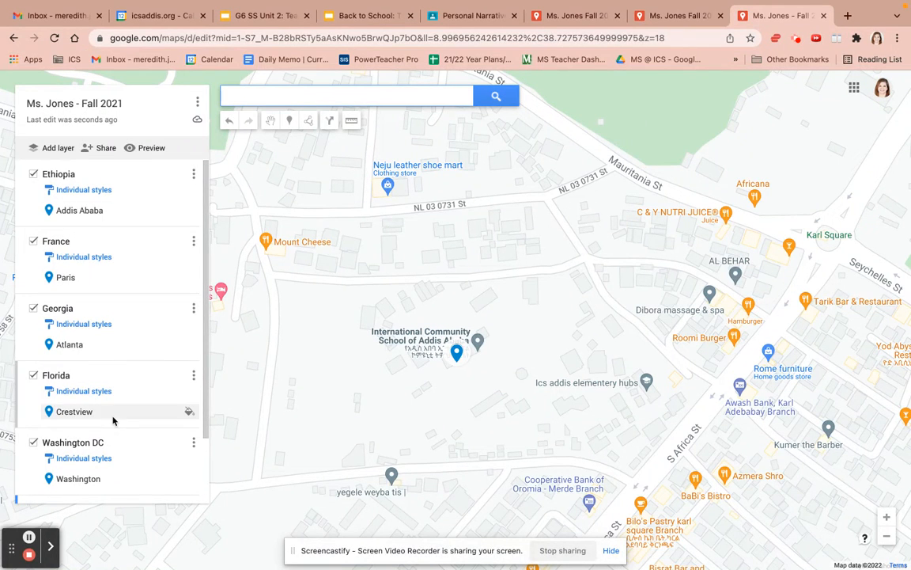
left_click(144, 148)
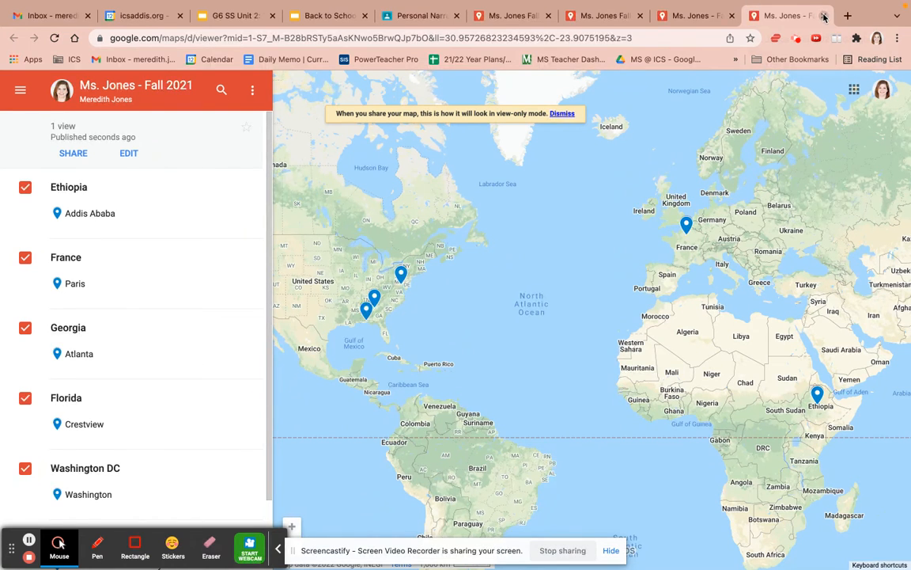
left_click(824, 16)
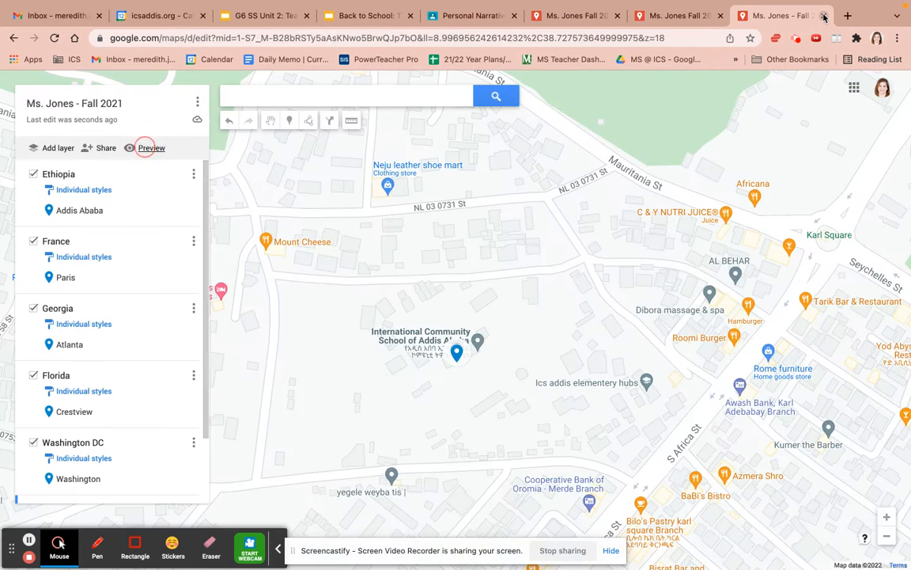
Draw a straight line from the Addis Ababa marker to the Paris marker
left_click(310, 121)
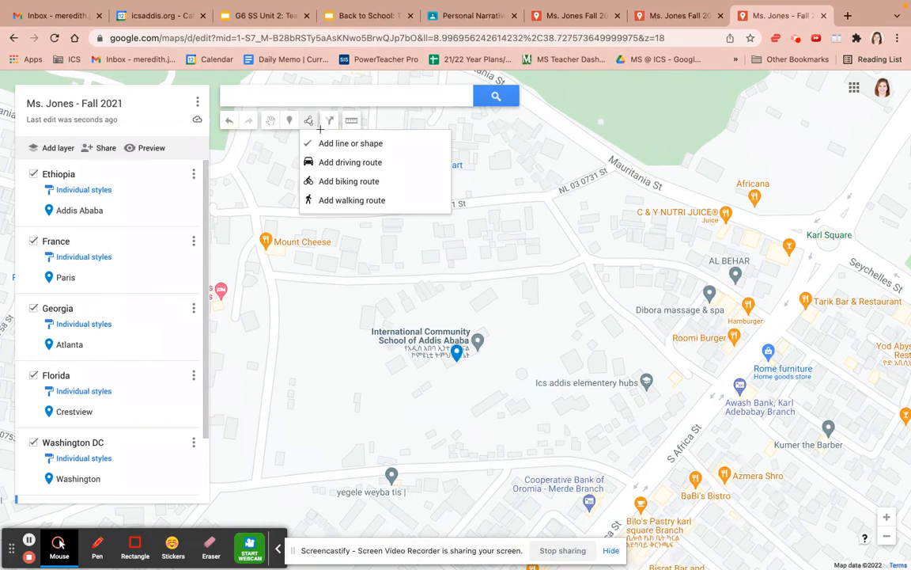
left_click(325, 143)
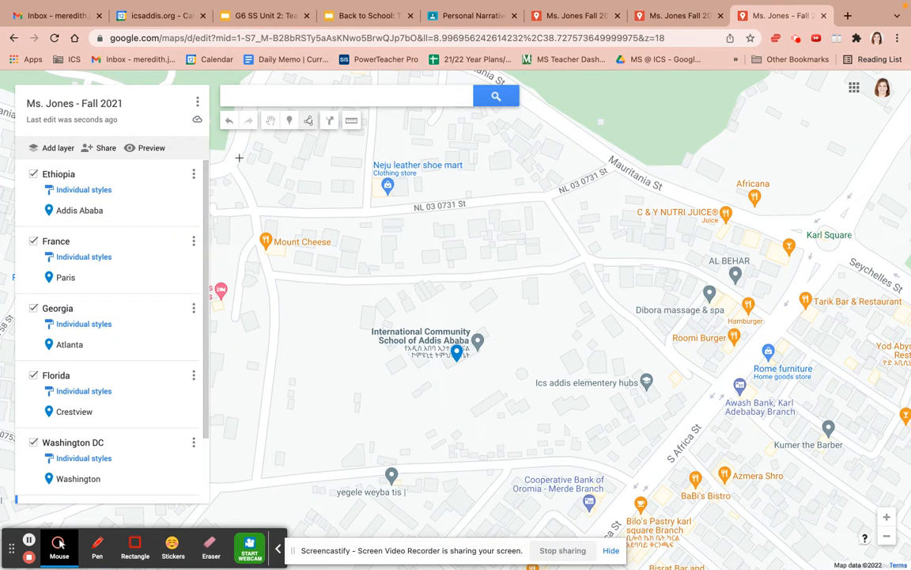
left_click(74, 212)
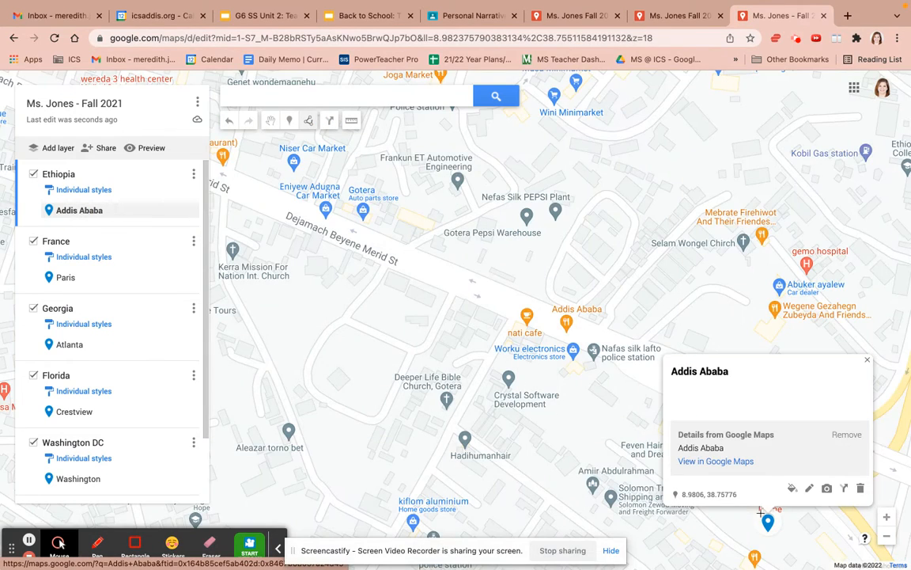
left_click(769, 522)
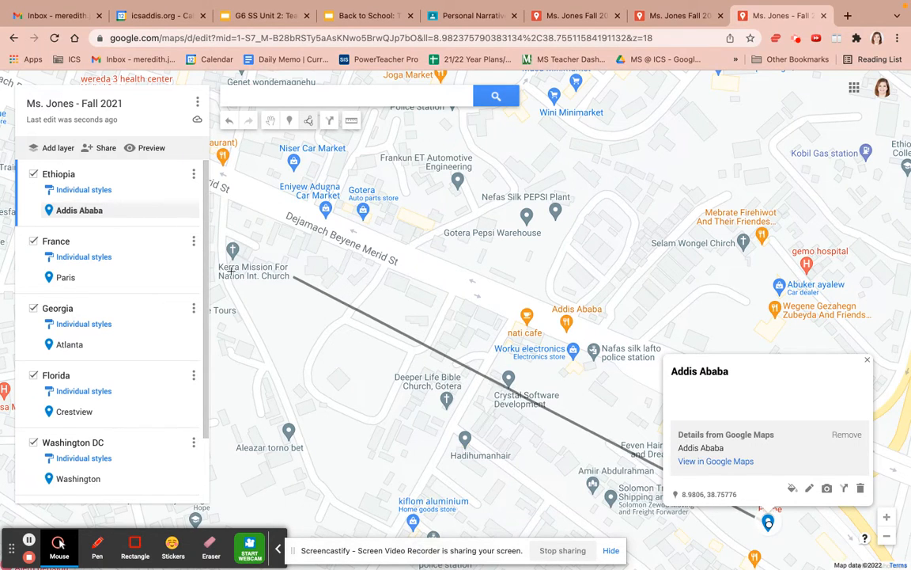
left_click(67, 278)
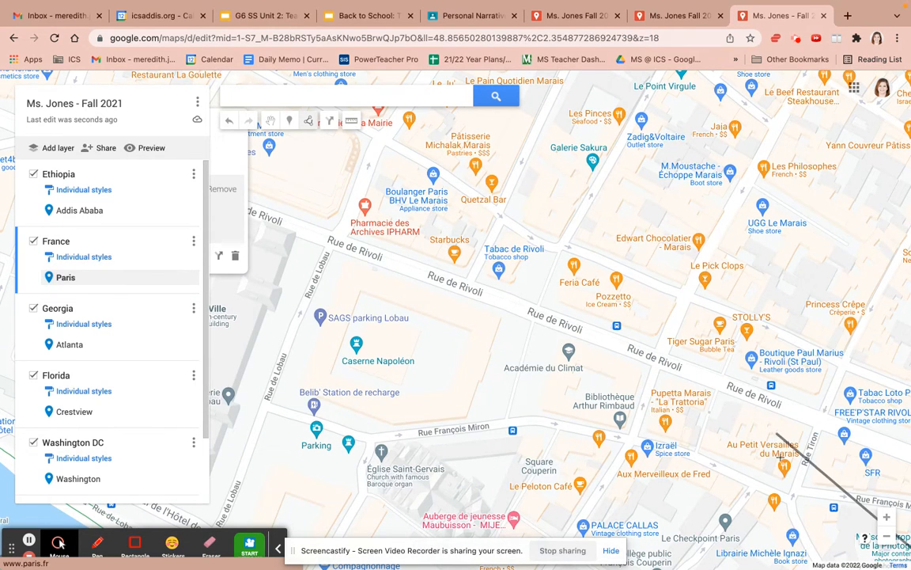
left_click(887, 536)
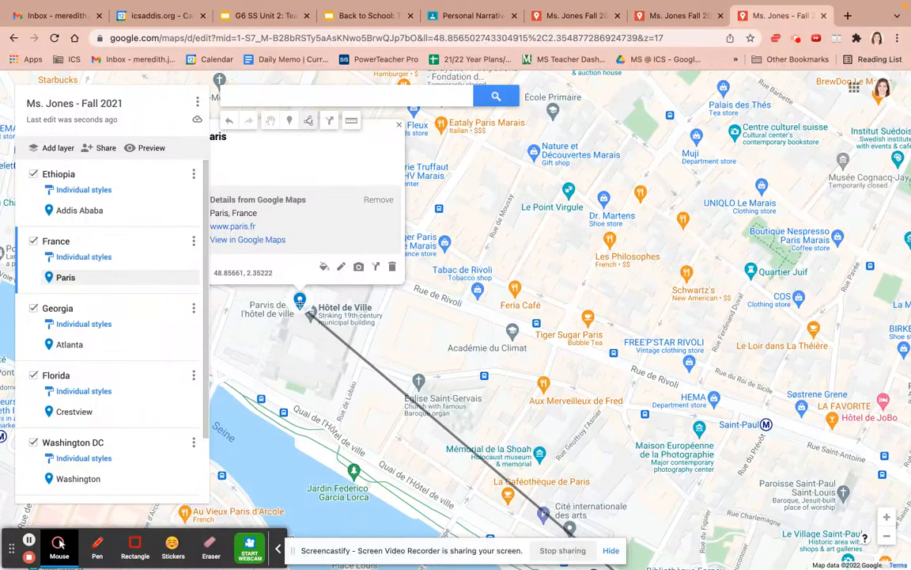
left_click(300, 301)
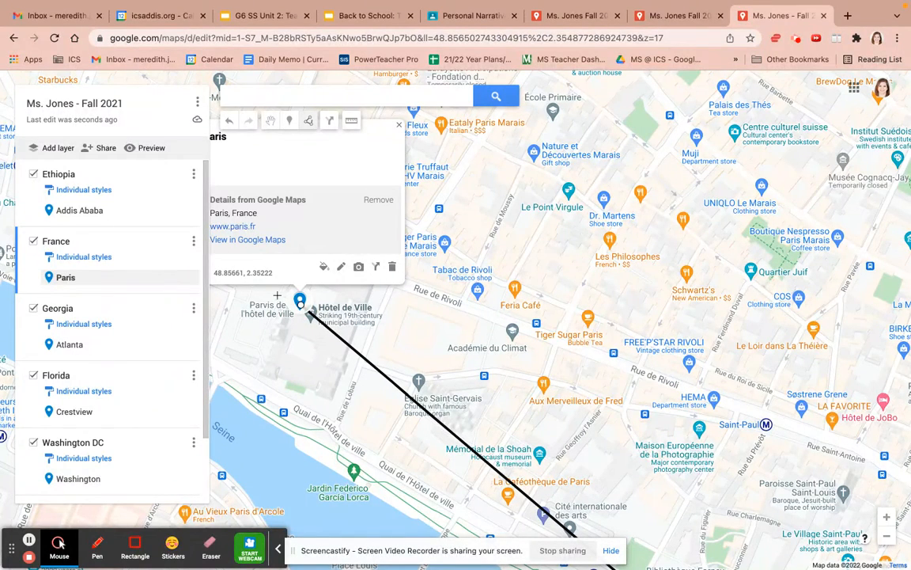
key("Return")
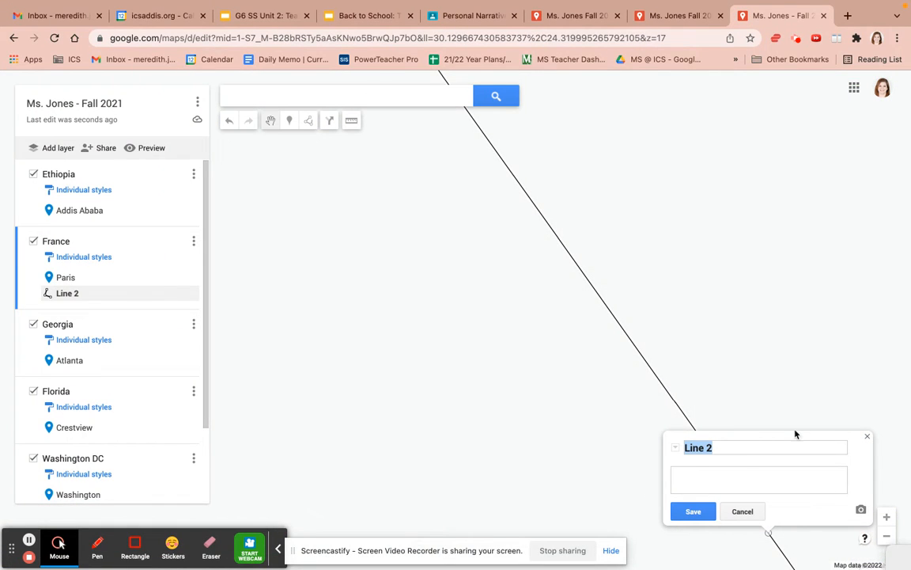
Name the new line Addis to Paris and save it
left_click(740, 448)
triple_click(716, 448)
type("Addis to Paris")
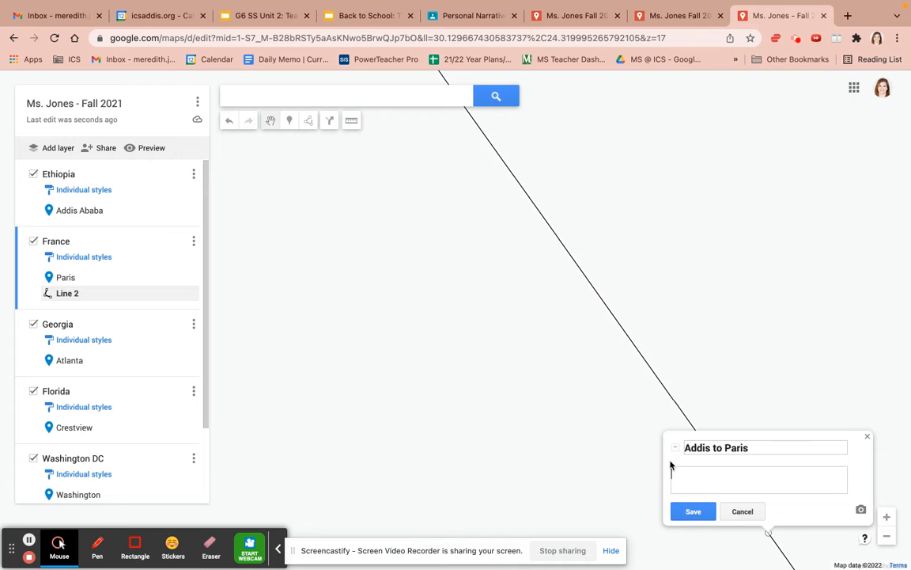
left_click(692, 512)
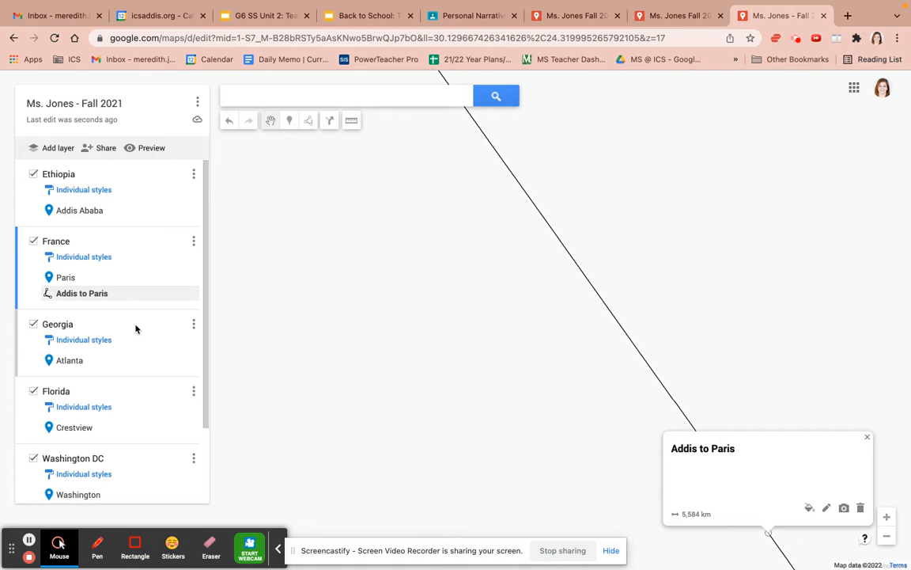
Close the Addis to Paris line's details and examine the line's course across the map
scroll(86, 299, "down", 1)
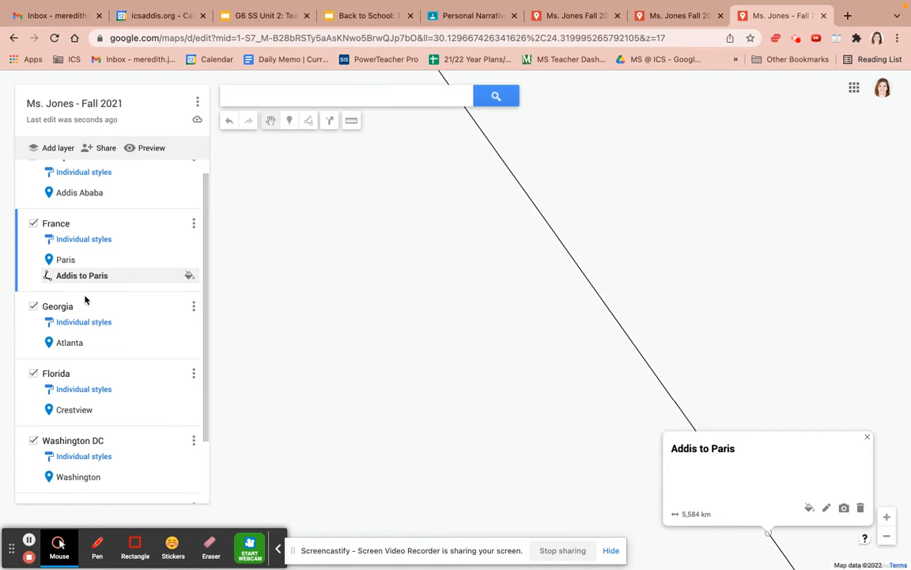
scroll(85, 299, "up", 1)
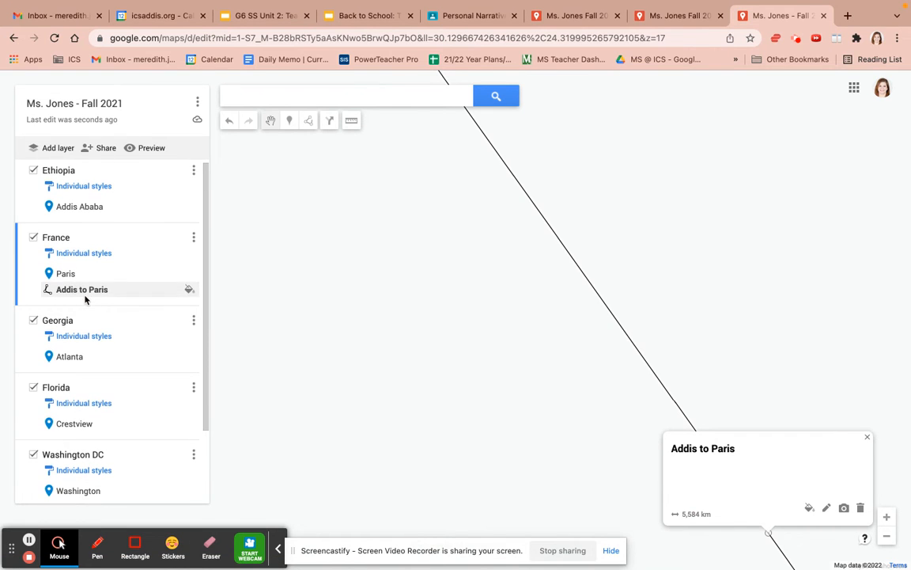
left_click(867, 437)
left_click(890, 538)
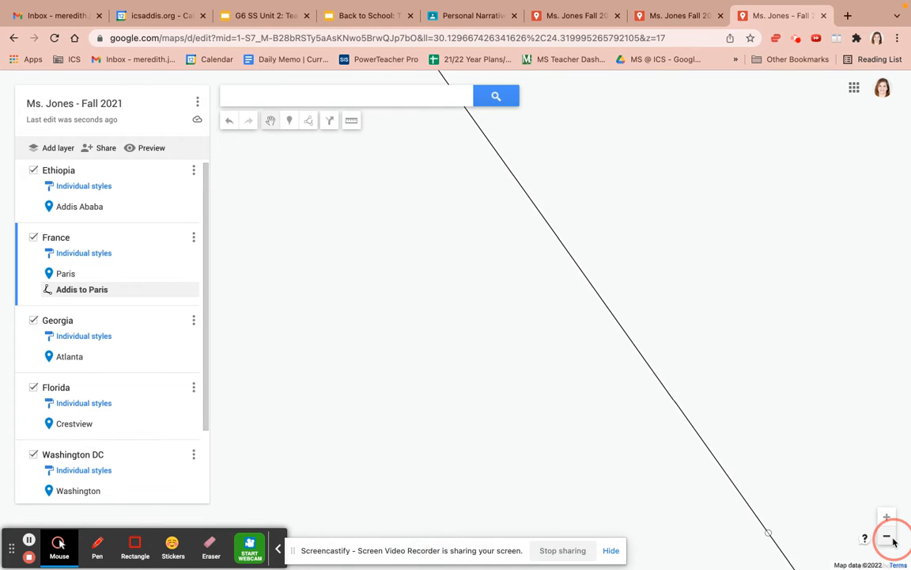
left_click(887, 538)
left_click(887, 538)
left_click(888, 537)
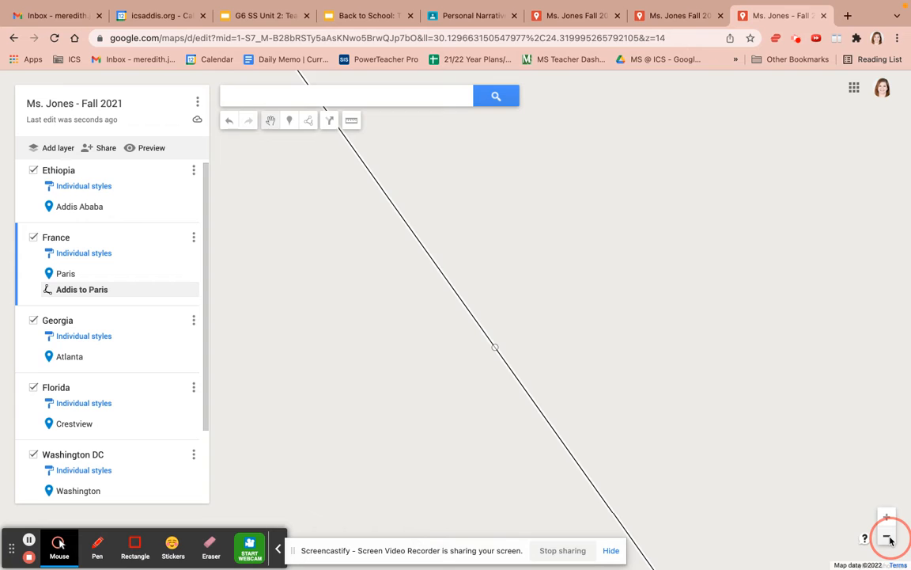
left_click(888, 538)
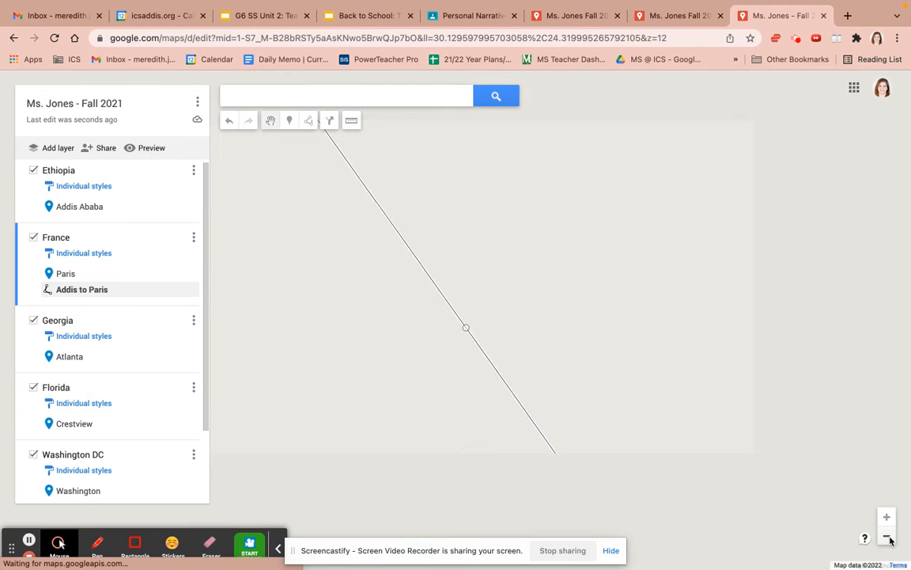
left_click(887, 536)
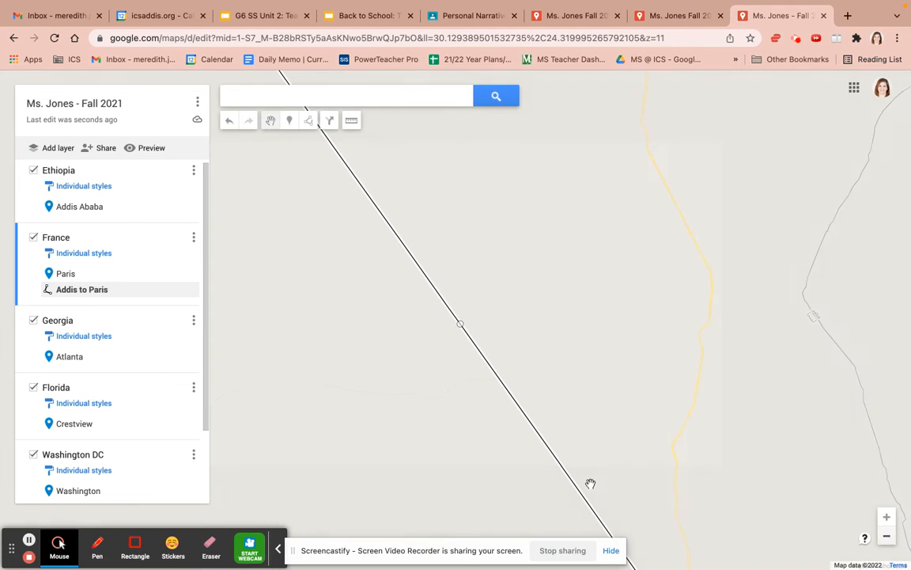
left_click_drag(369, 320, 585, 546)
left_click_drag(380, 245, 514, 538)
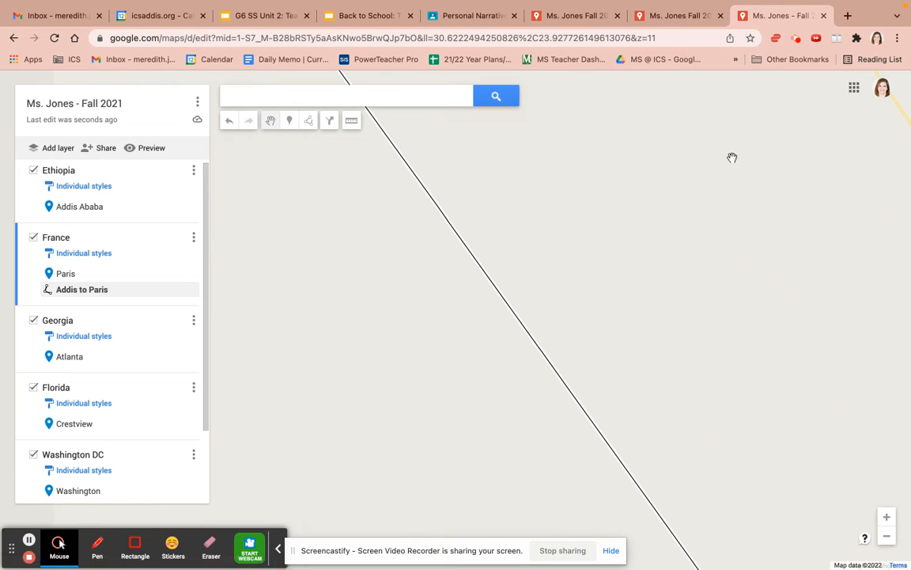
Switch to the finished example map and review its layers, places and travel lines from Ethiopia back to Ethiopia
left_click(580, 16)
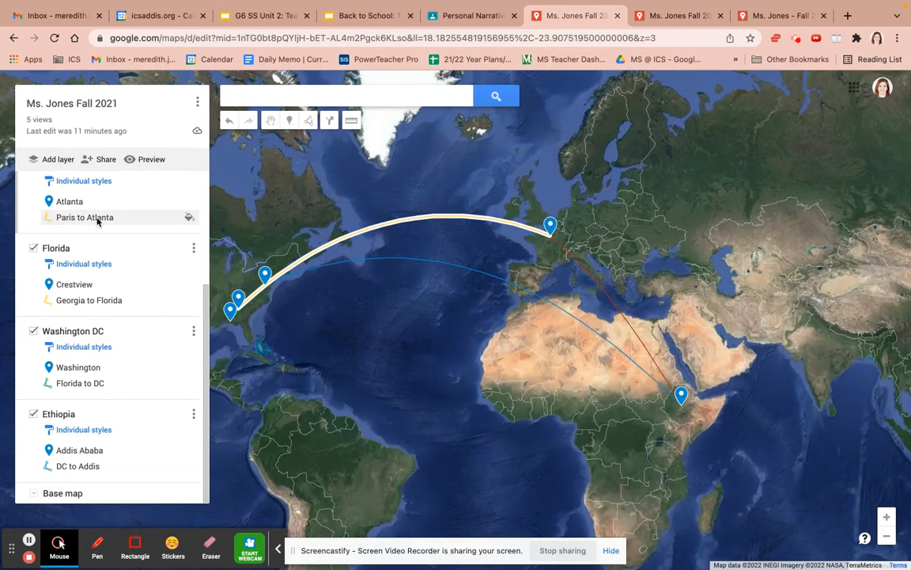
scroll(99, 202, "up", 5)
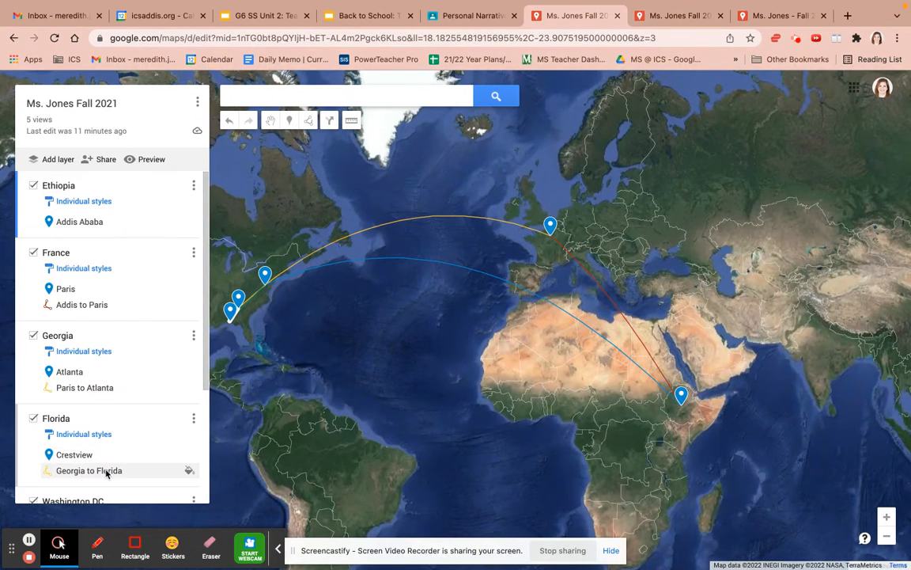
scroll(106, 473, "down", 2)
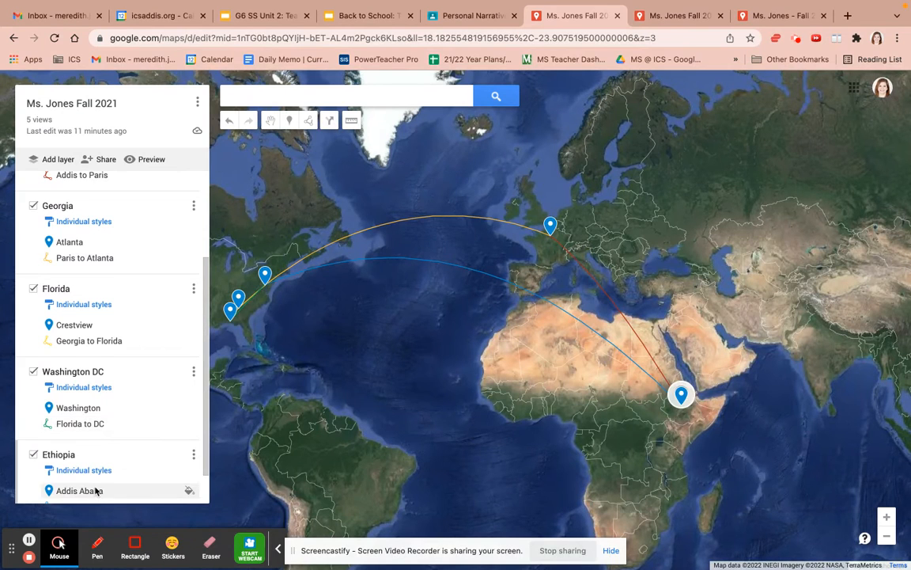
scroll(95, 489, "down", 1)
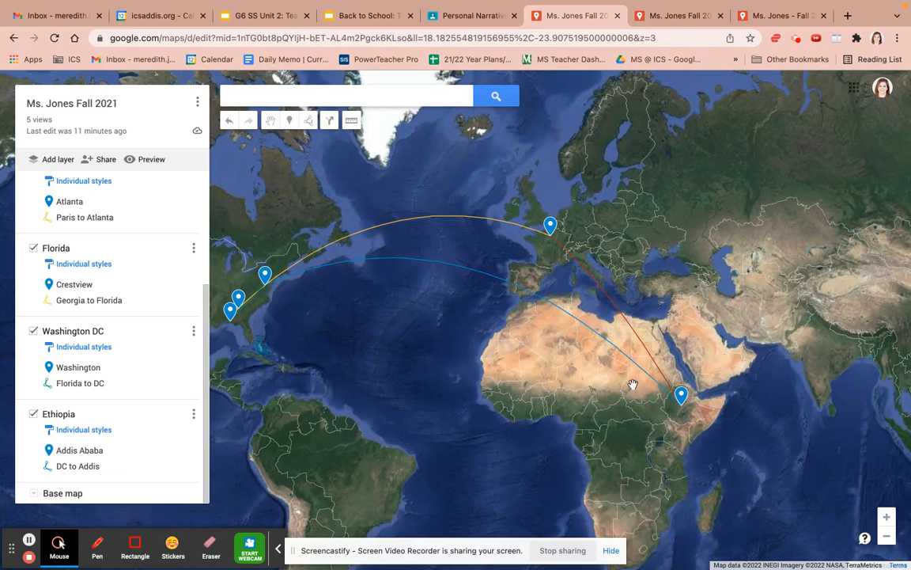
Change the example map's base map from satellite to terrain and inspect the travel lines between Atlanta, Crestview and Washington
left_click(35, 495)
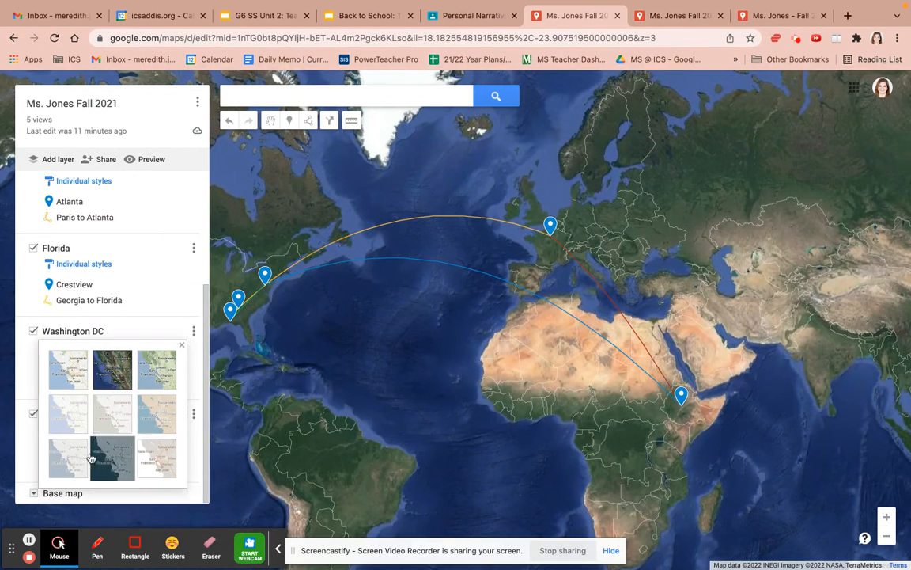
left_click(161, 370)
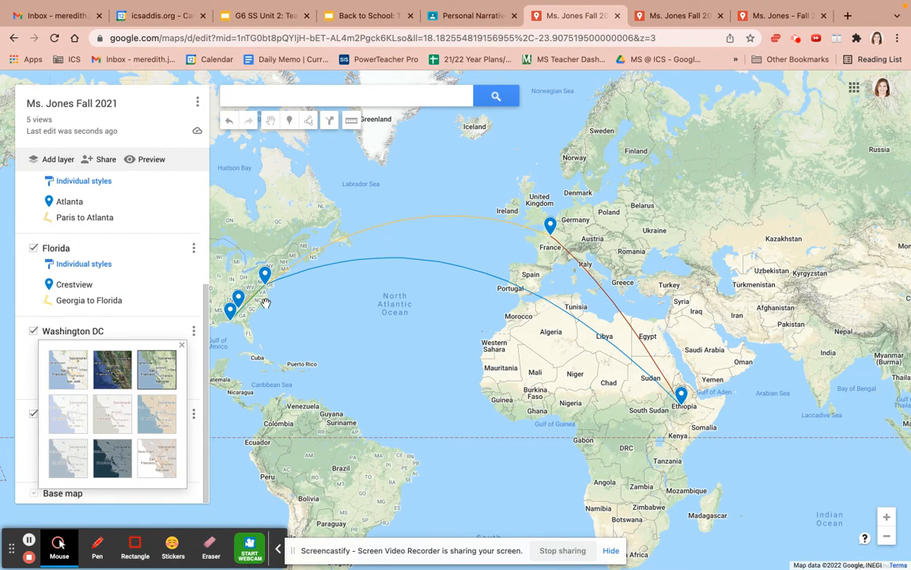
left_click_drag(278, 305, 392, 378)
left_click(887, 518)
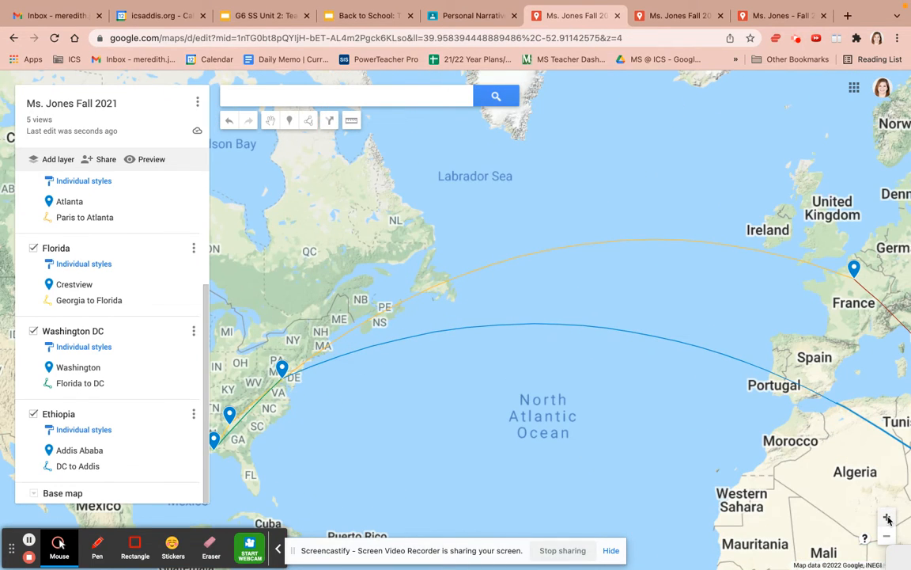
left_click(887, 518)
left_click_drag(269, 399, 530, 214)
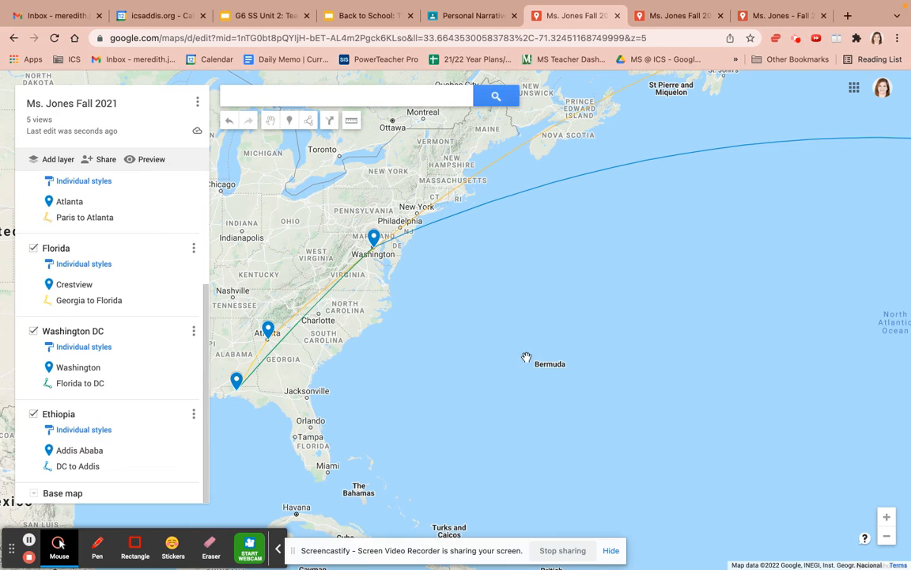
left_click(279, 553)
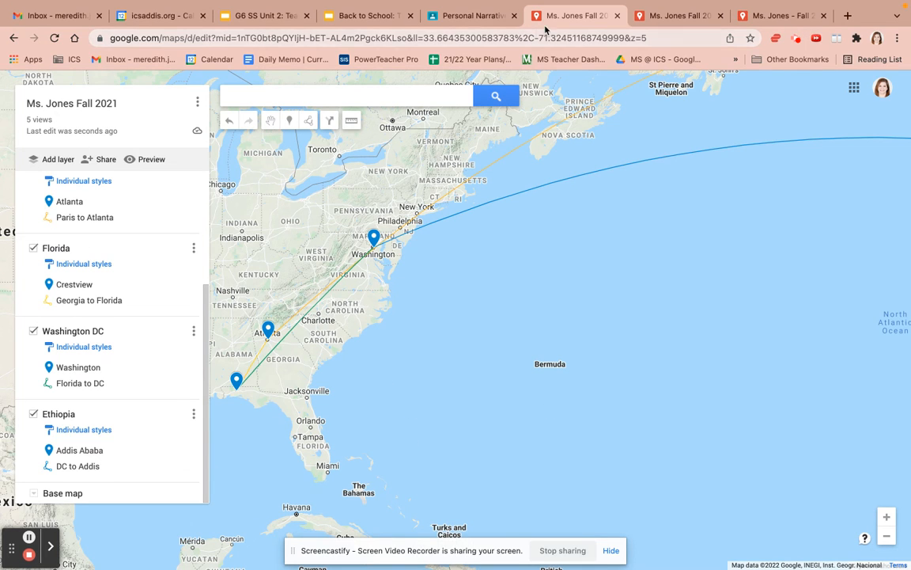